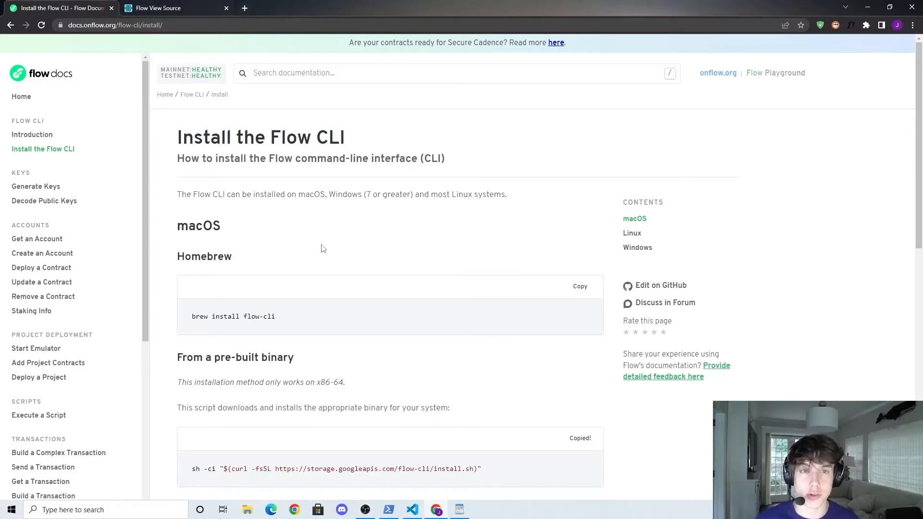
Step: Scroll the Install the Flow CLI page past macOS and Linux to the Windows install command
drag(369, 141, 172, 144)
click(315, 224)
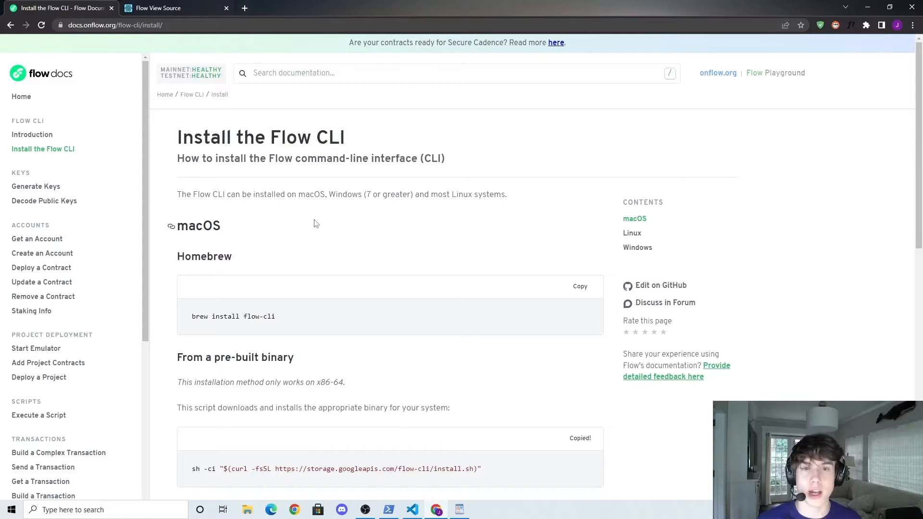
drag(367, 142, 166, 141)
click(169, 144)
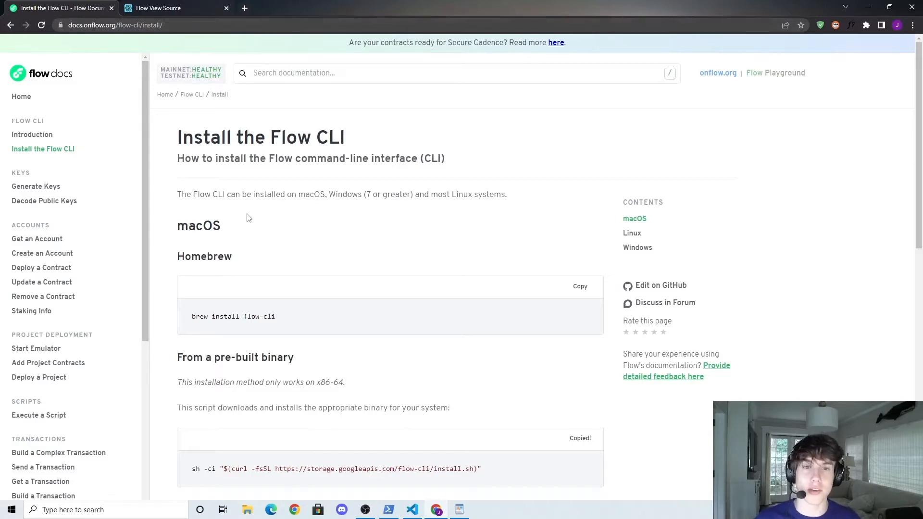
scroll(309, 246, down, 1)
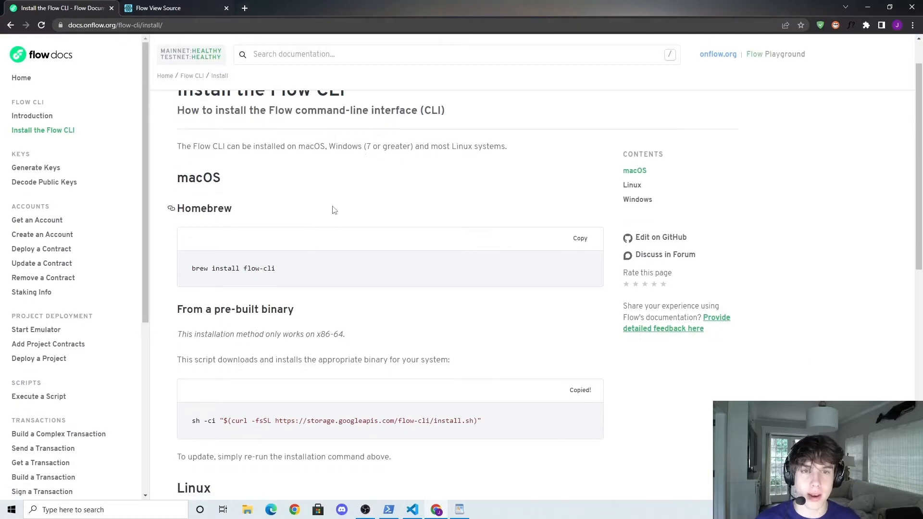
drag(223, 180, 157, 182)
click(223, 178)
double_click(198, 178)
scroll(260, 204, down, 3)
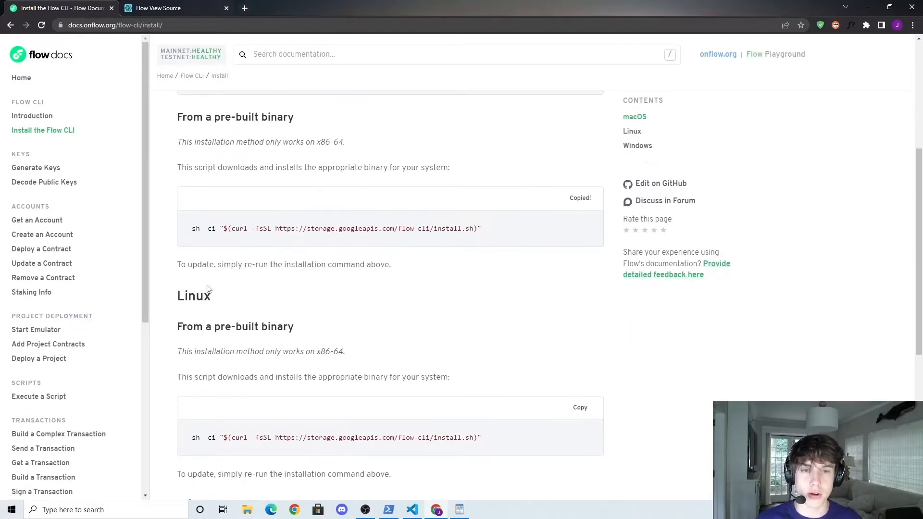
double_click(193, 296)
scroll(209, 297, down, 3)
double_click(209, 263)
click(263, 282)
scroll(264, 281, up, 5)
scroll(288, 288, up, 3)
scroll(303, 295, down, 2)
scroll(288, 289, down, 1)
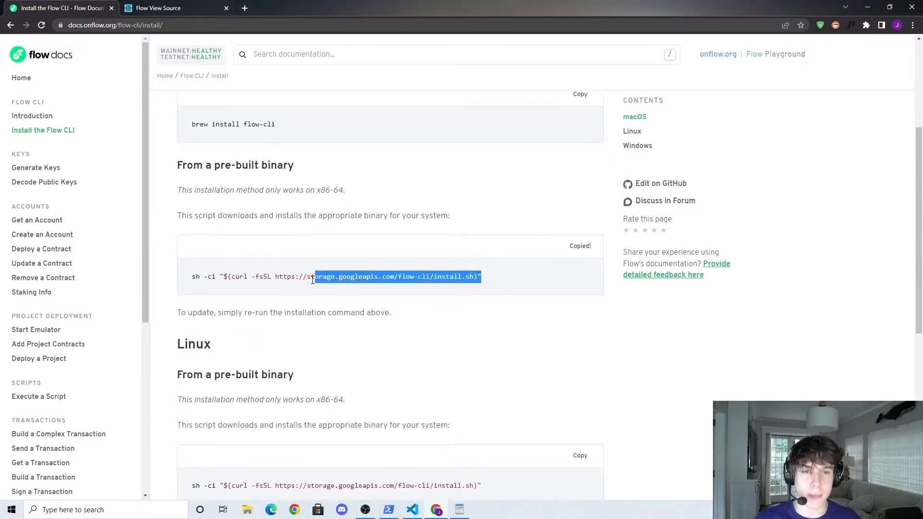
drag(501, 279, 189, 288)
scroll(273, 296, down, 3)
scroll(273, 296, down, 1)
drag(498, 254, 186, 253)
key(ctrl+c)
scroll(274, 275, down, 2)
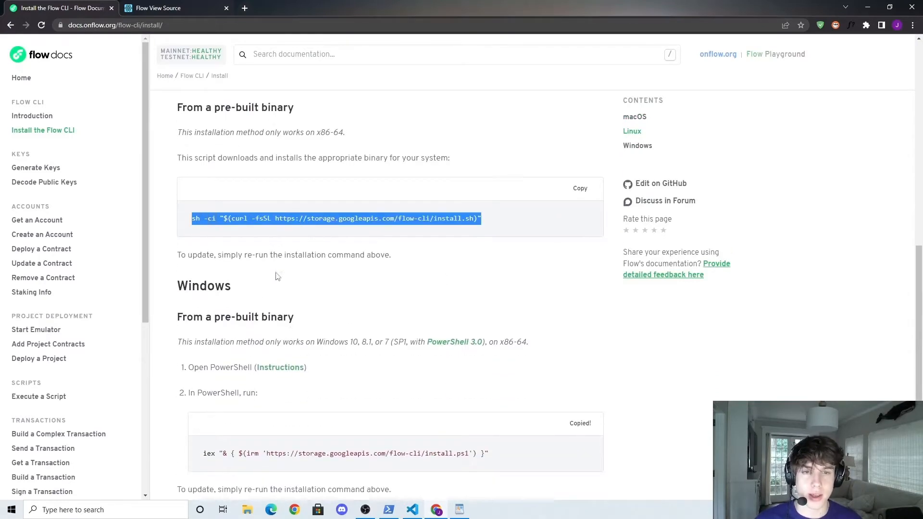
scroll(310, 270, down, 2)
drag(491, 363, 202, 363)
click(285, 398)
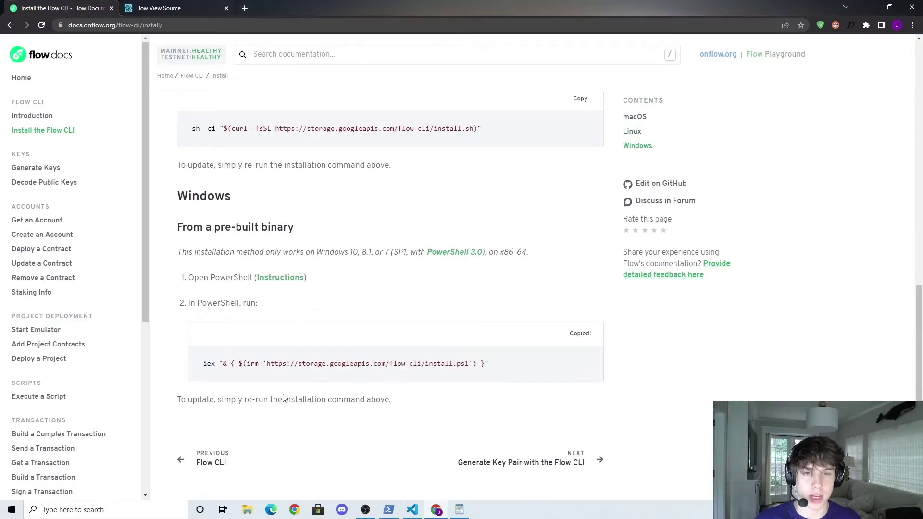
Step: Run the copied Windows iex install command in PowerShell to install the Flow CLI
click(388, 511)
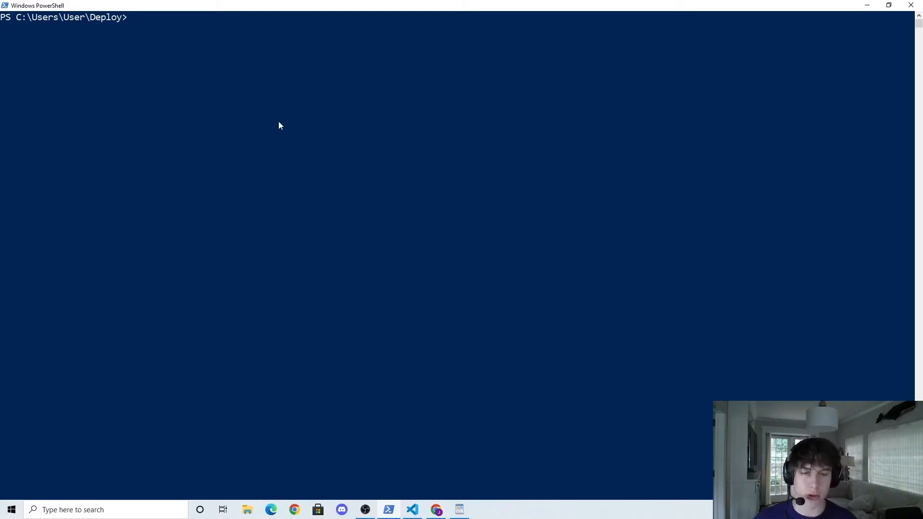
click(436, 510)
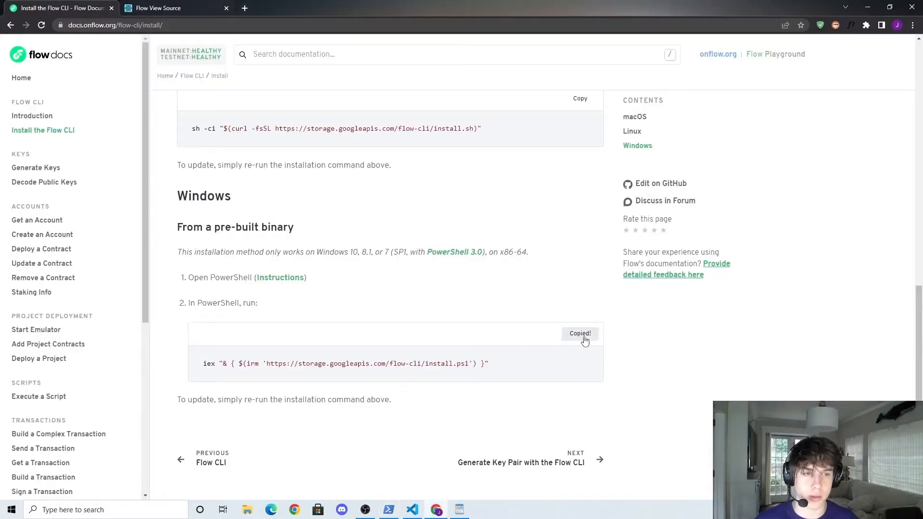
click(387, 509)
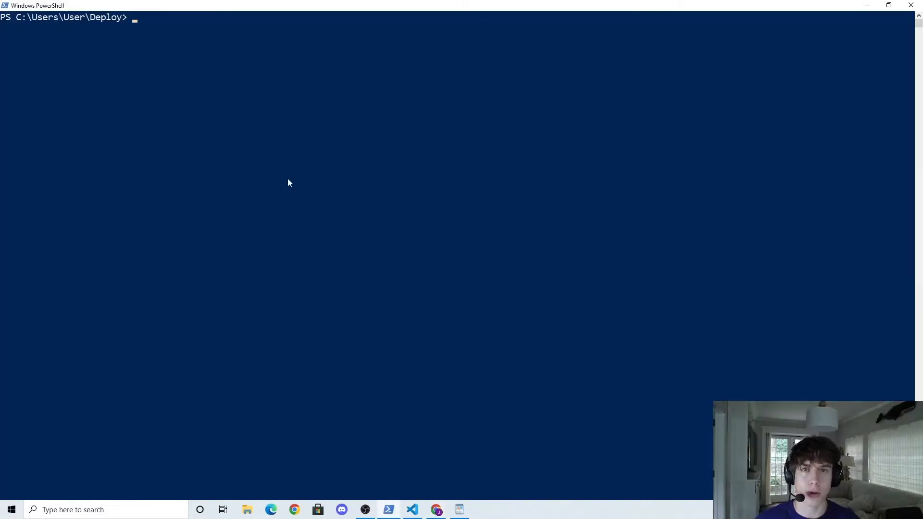
text(iex "& { $(irm 'https://storage.googleapis.com/flow-cli/install.ps1') }")
key(Return)
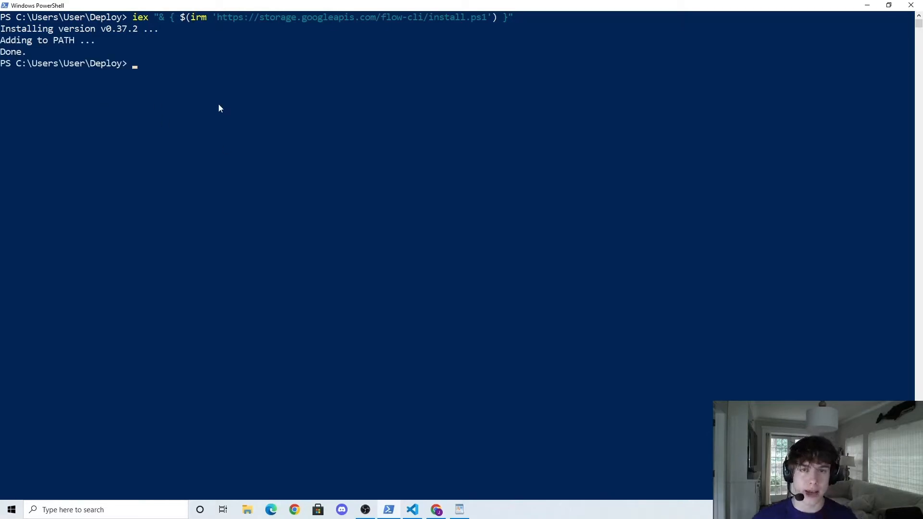
text(flow version)
Step: Run flow version and copy the reported v0.37.2 version and commit lines
key(Return)
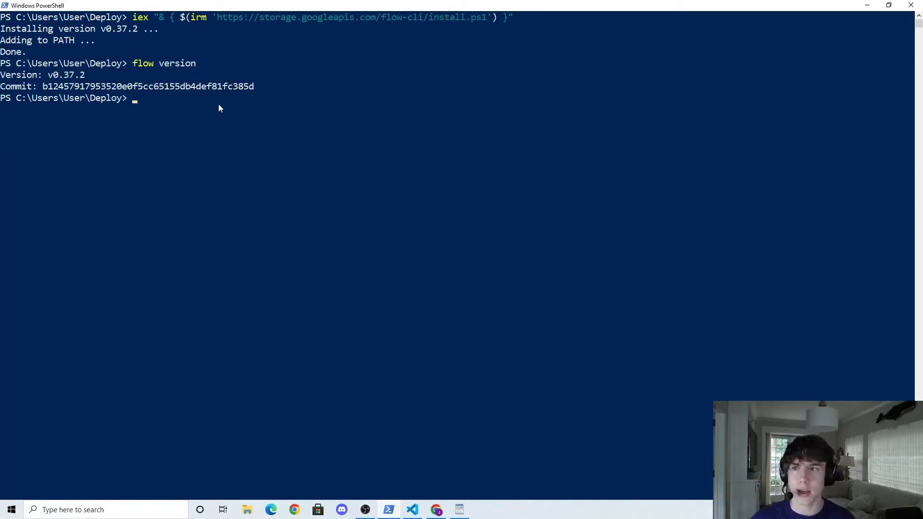
drag(6, 80, 254, 87)
right_click(254, 87)
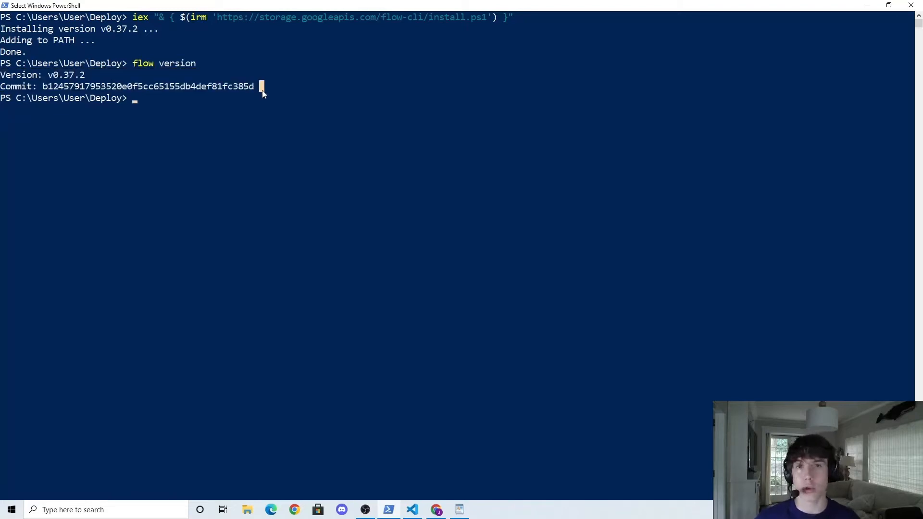
click(135, 101)
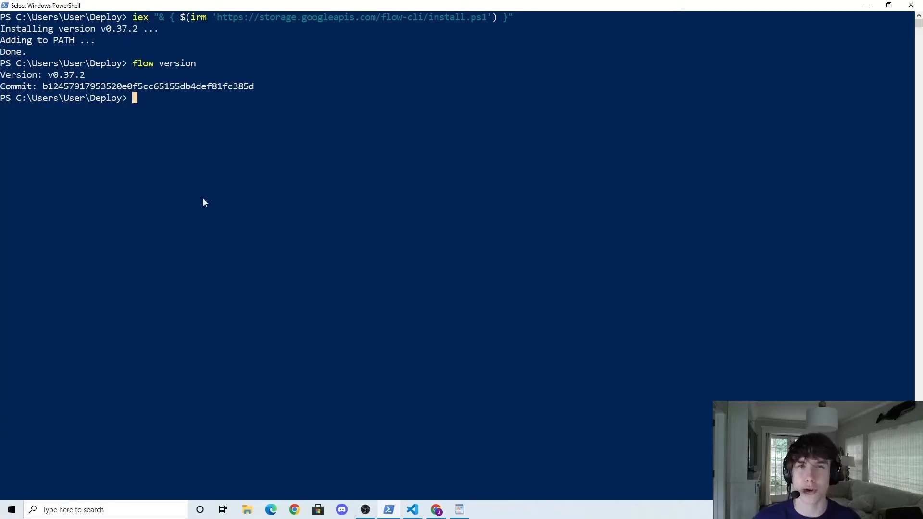
right_click(389, 509)
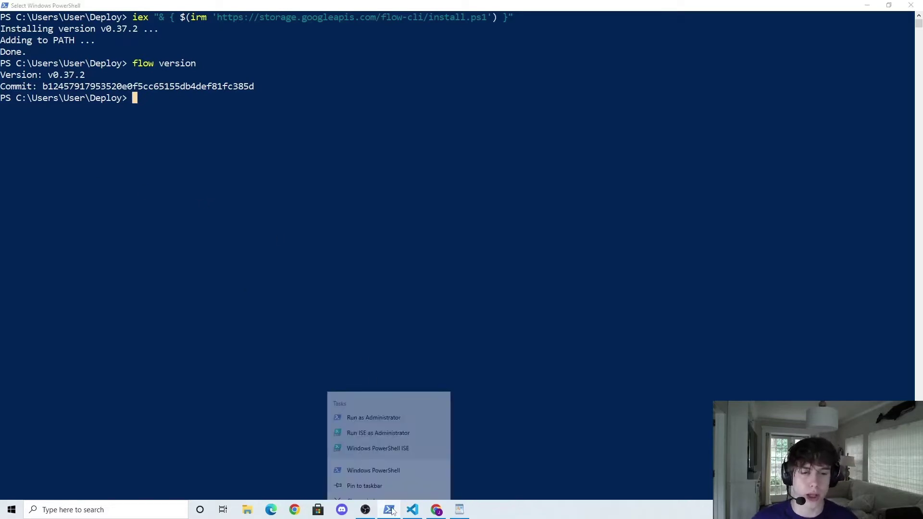
click(376, 408)
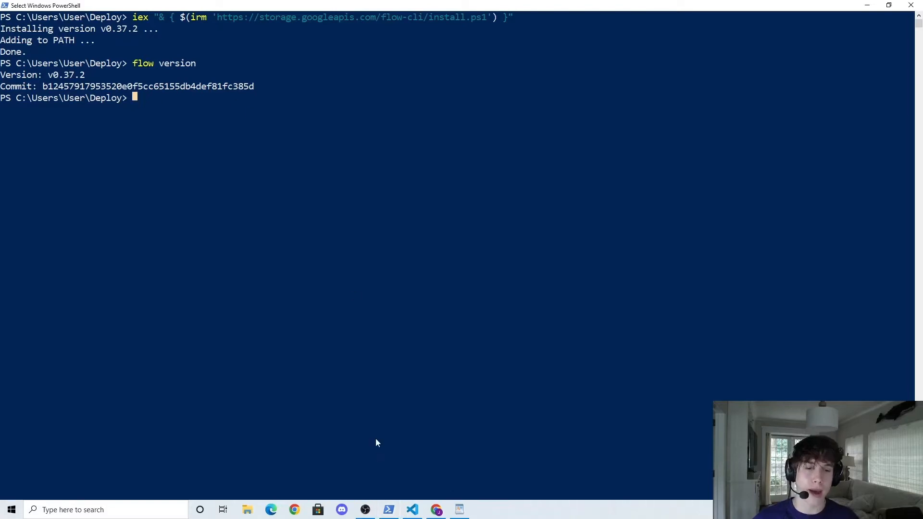
key(alt+Tab)
scroll(242, 134, up, 5)
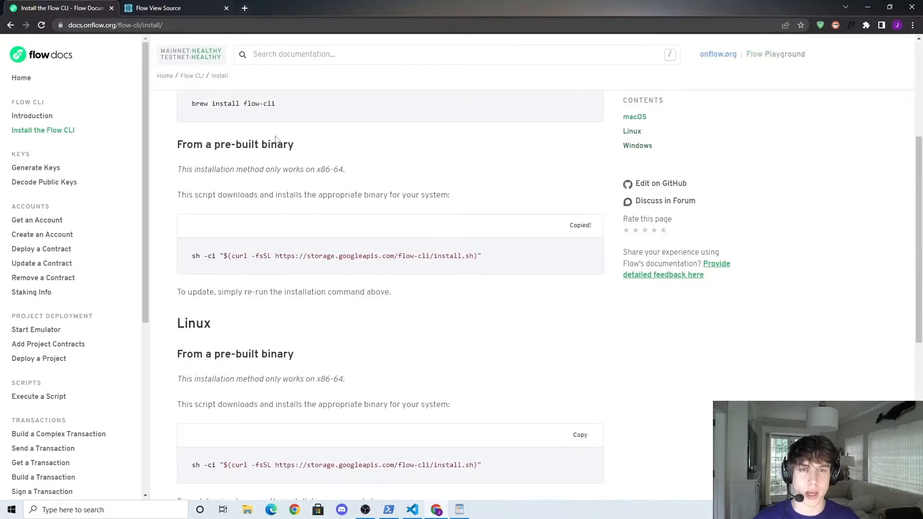
scroll(242, 133, up, 2)
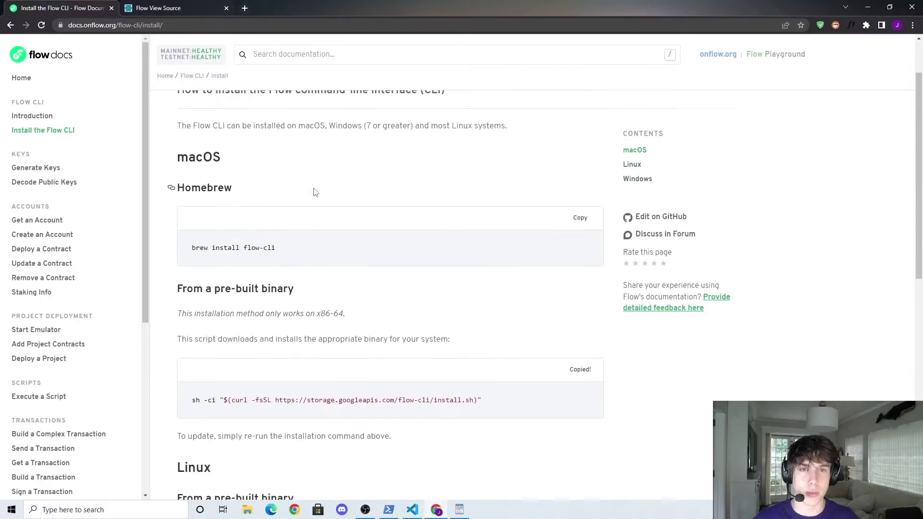
click(389, 510)
text(sudo)
key(ctrl+v)
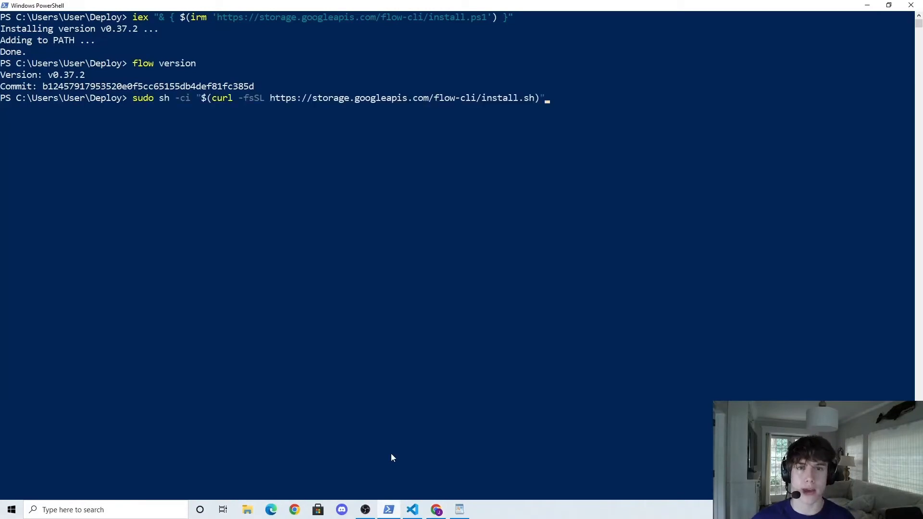
key(BackSpace)
key(BackSpace)
key(BackSpace)
key(BackSpace)
key(BackSpace)
key(BackSpace)
key(BackSpace)
key(BackSpace)
key(BackSpace)
key(BackSpace)
key(BackSpace)
key(BackSpace)
key(BackSpace)
key(BackSpace)
key(BackSpace)
key(BackSpace)
key(BackSpace)
key(BackSpace)
key(BackSpace)
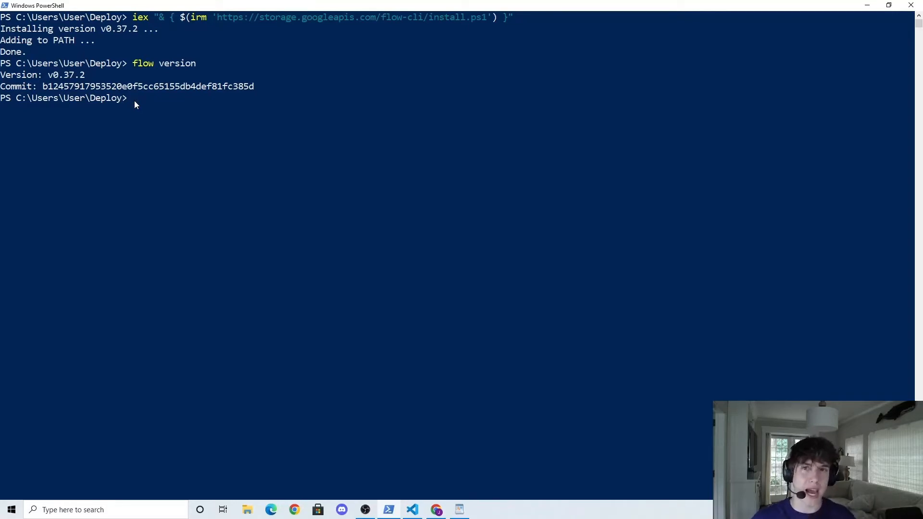
text(flow keys generate )
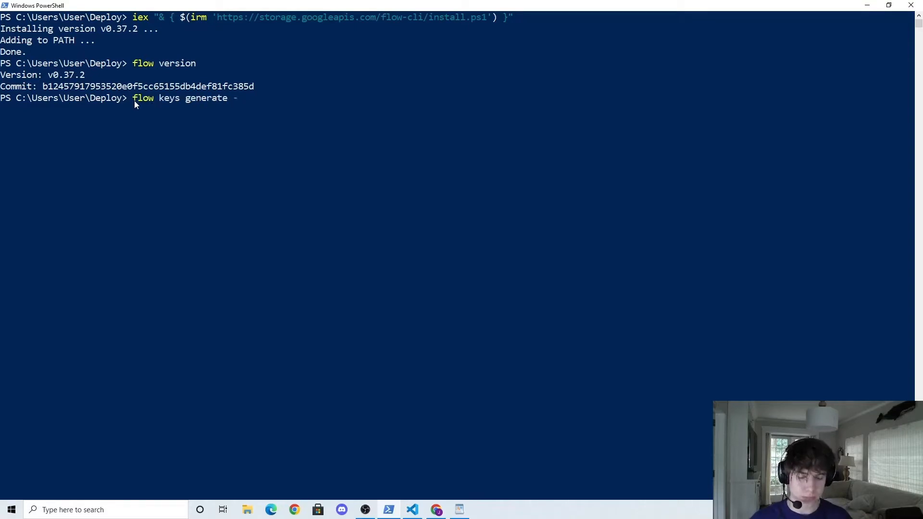
text(--network=)
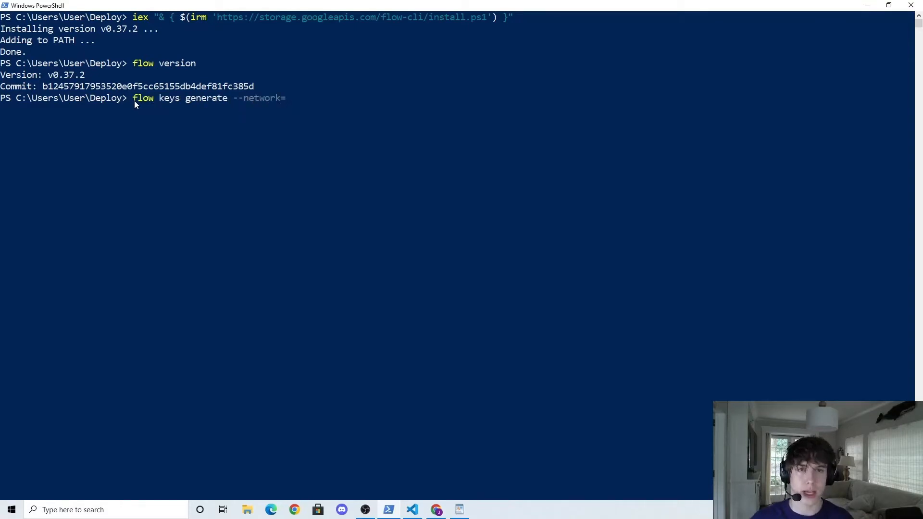
text(mainnet)
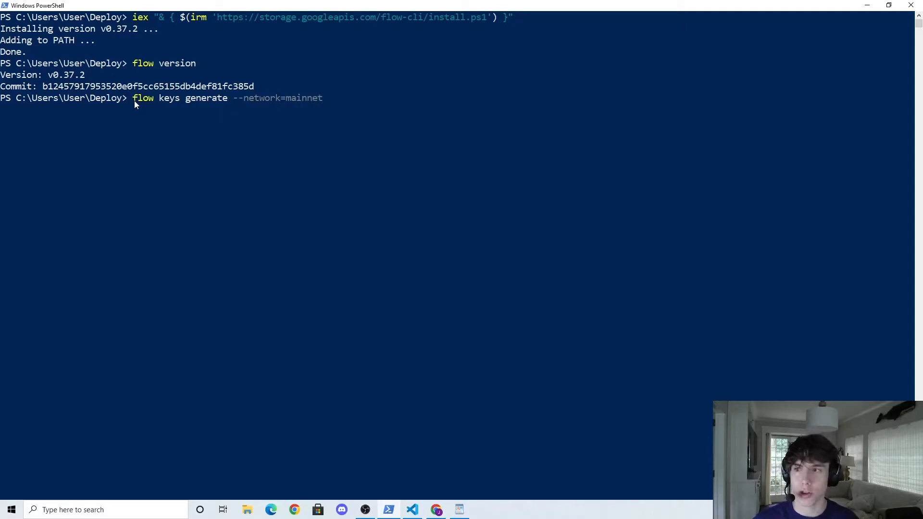
Step: Run flow keys generate --network=mainnet to print a new private/public key pair
key(Return)
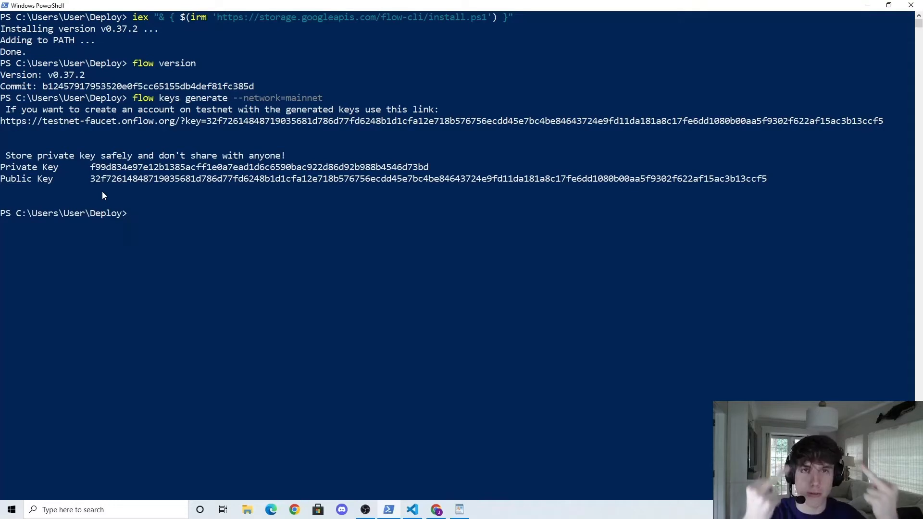
click(66, 204)
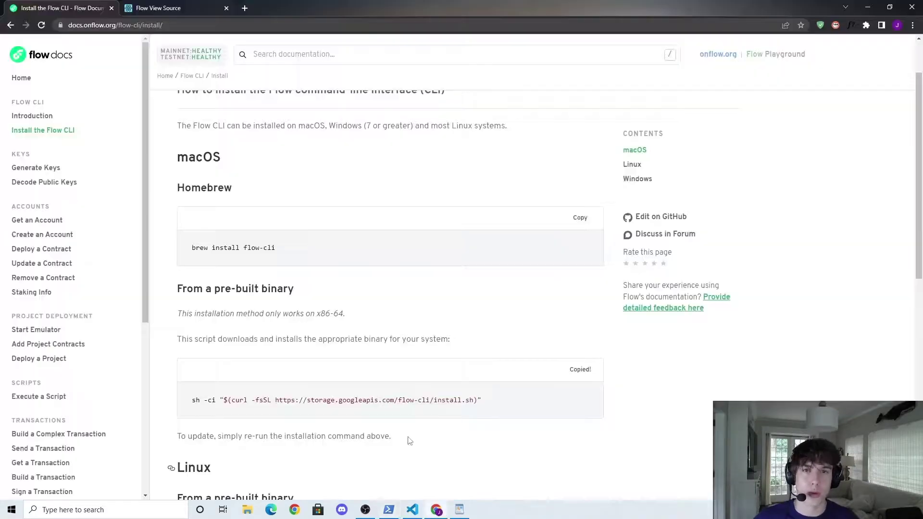
Step: Load the Flow Port site in a new browser tab
click(436, 510)
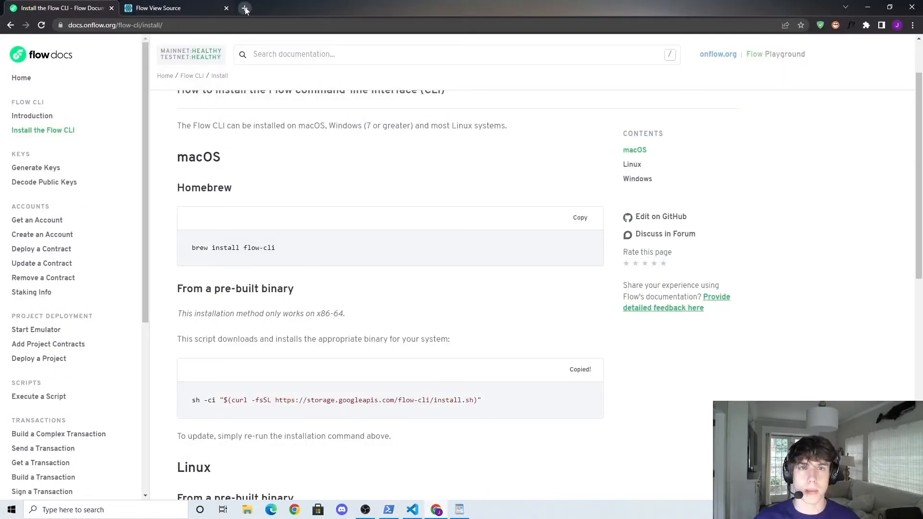
click(244, 7)
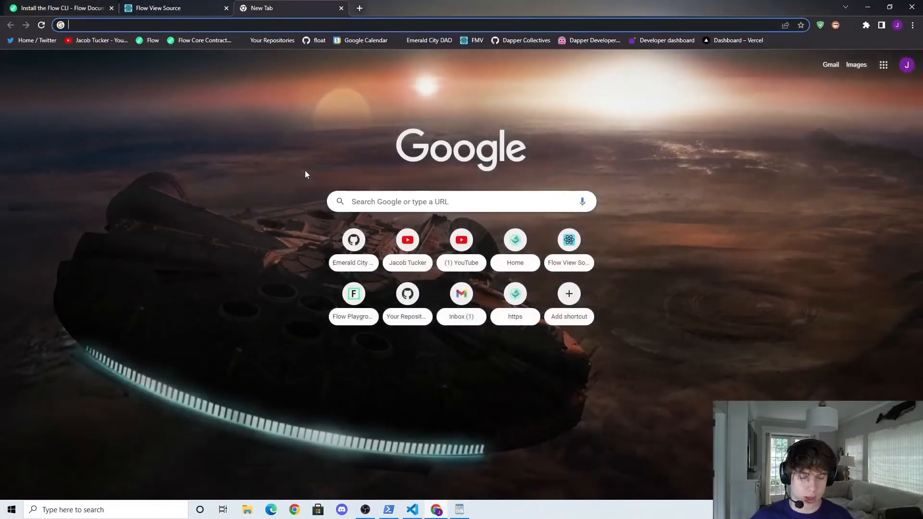
text(port)
key(Return)
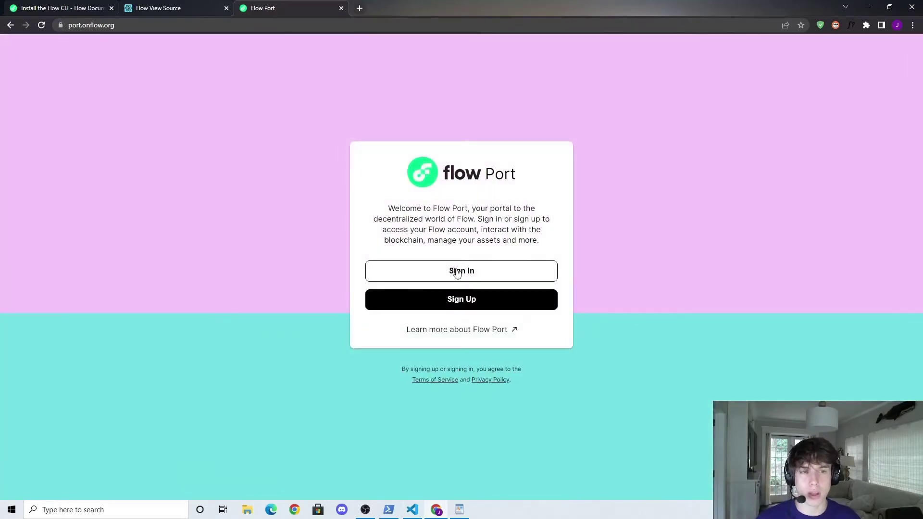
Step: Sign in to Flow Port with the existing Blocto account to reach the dashboard
click(457, 271)
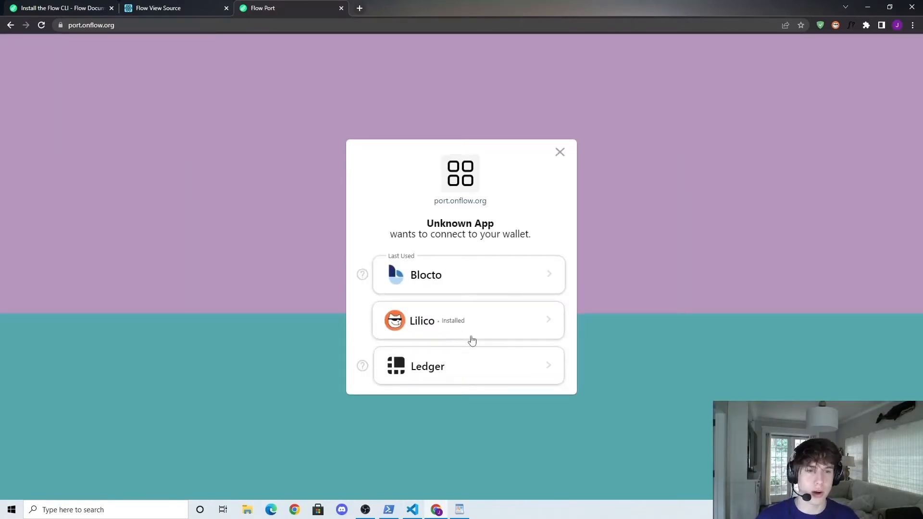
click(472, 274)
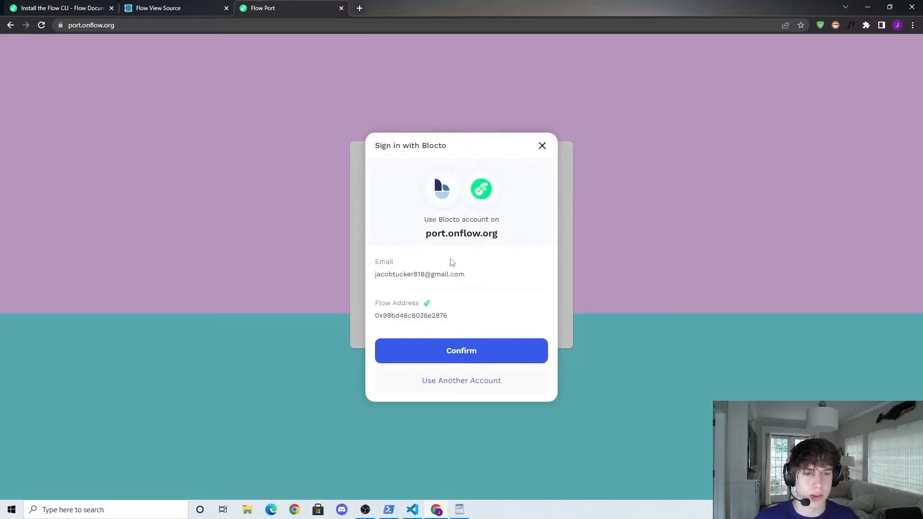
click(461, 350)
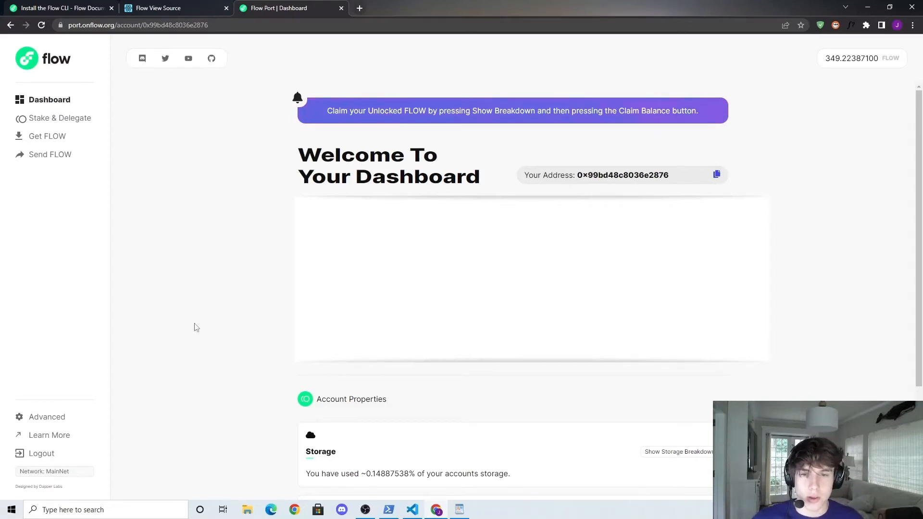
Step: Start Advanced > Create New Account and paste the generated public key from PowerShell
click(46, 417)
click(54, 393)
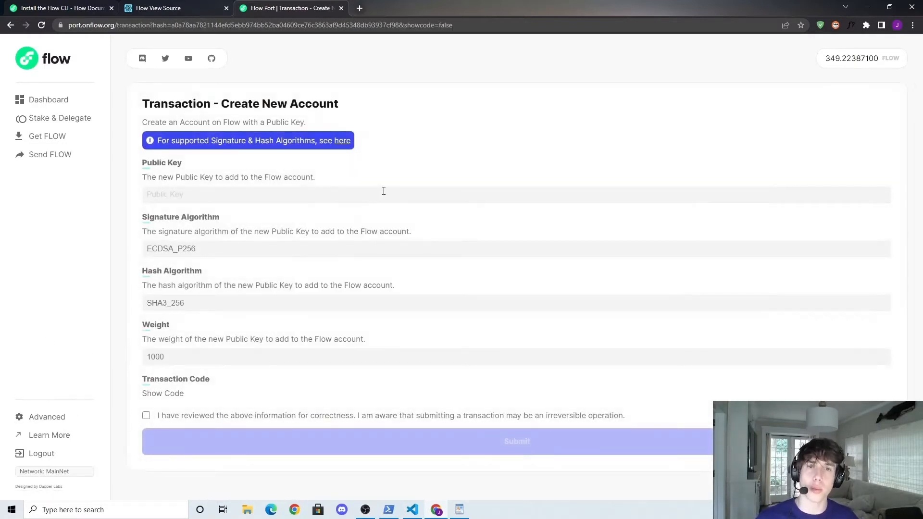
click(389, 510)
mouse_move(90, 179)
mouse_down()
mouse_move(734, 190)
mouse_move(766, 180)
mouse_up()
key(ctrl+c)
right_click(765, 187)
click(437, 509)
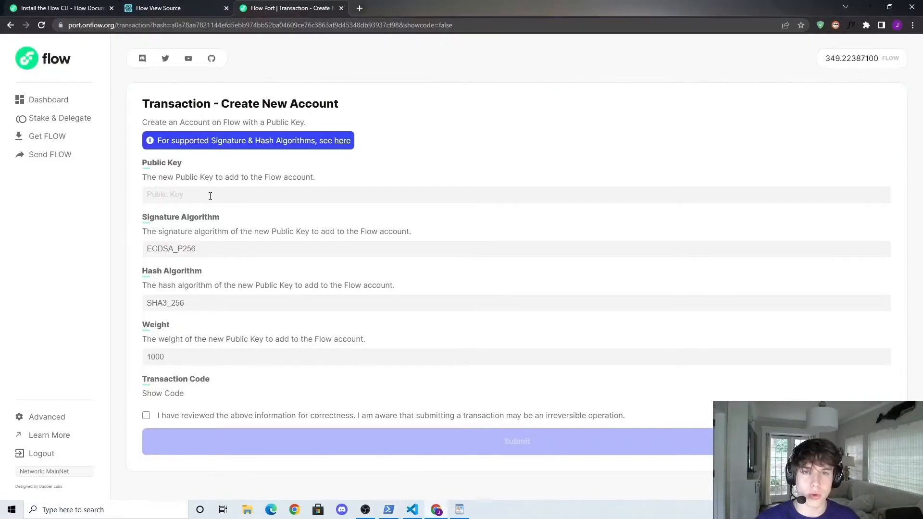
click(210, 195)
key(ctrl+v)
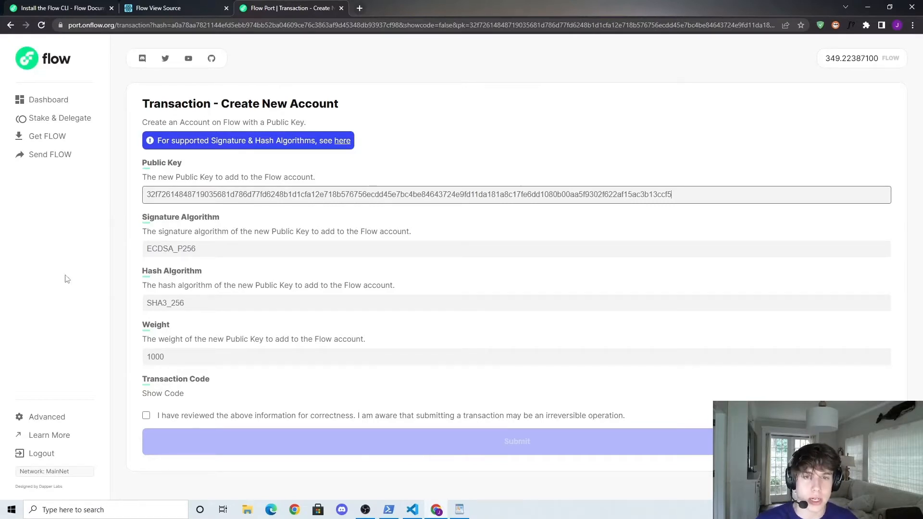
Step: Tick the review checkbox, submit the create-account transaction and approve it in Blocto
click(146, 416)
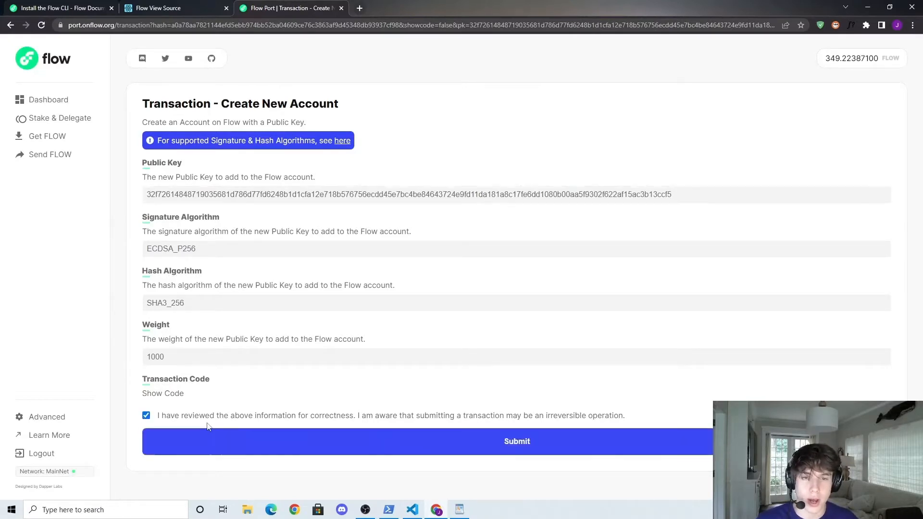
click(375, 441)
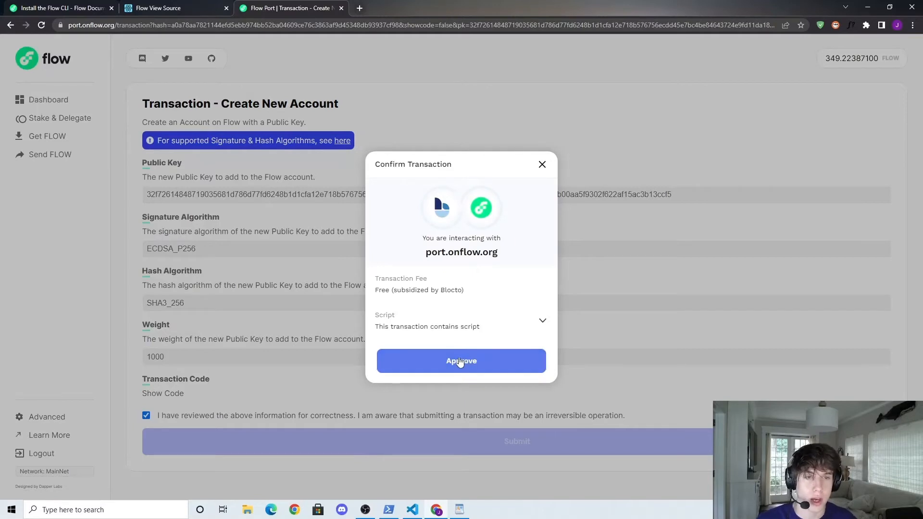
click(462, 362)
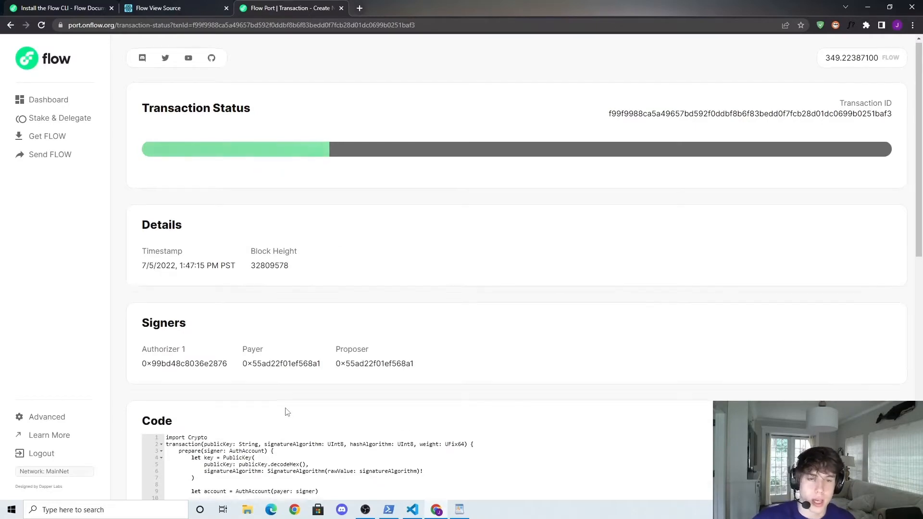
scroll(285, 416, down, 3)
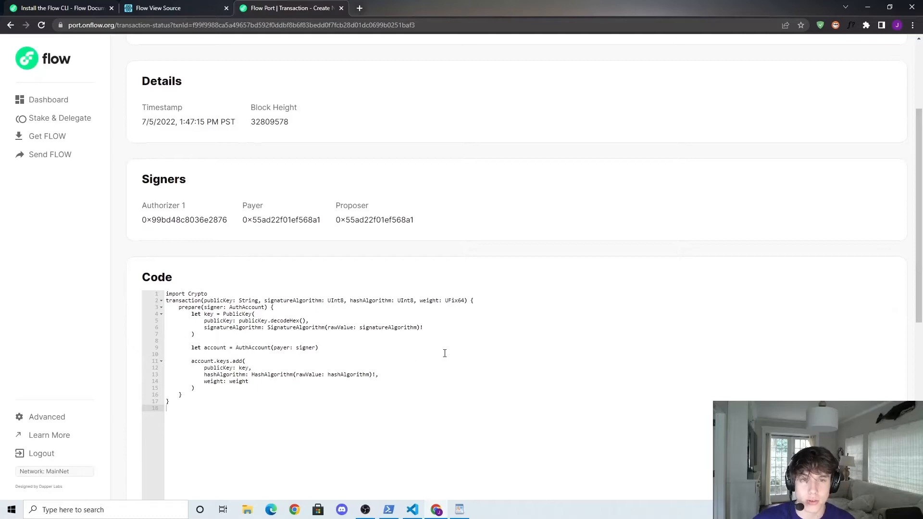
scroll(375, 369, up, 3)
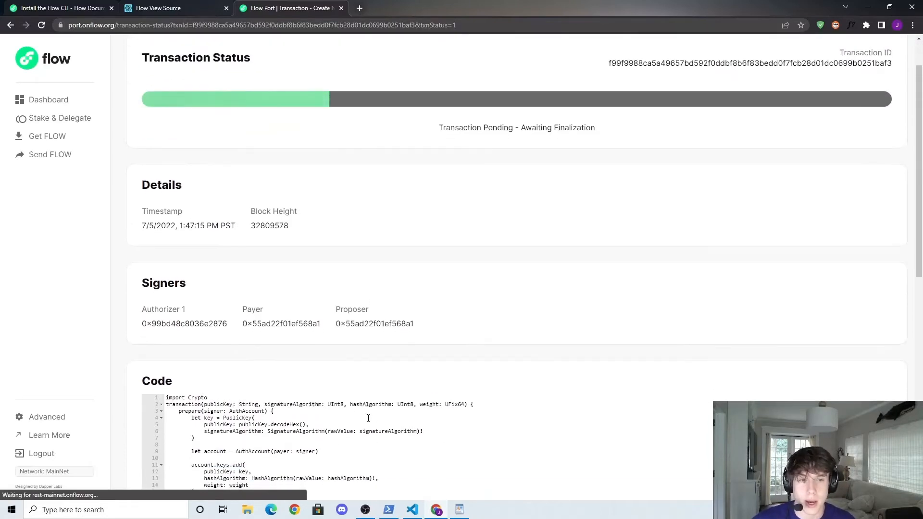
scroll(360, 425, up, 1)
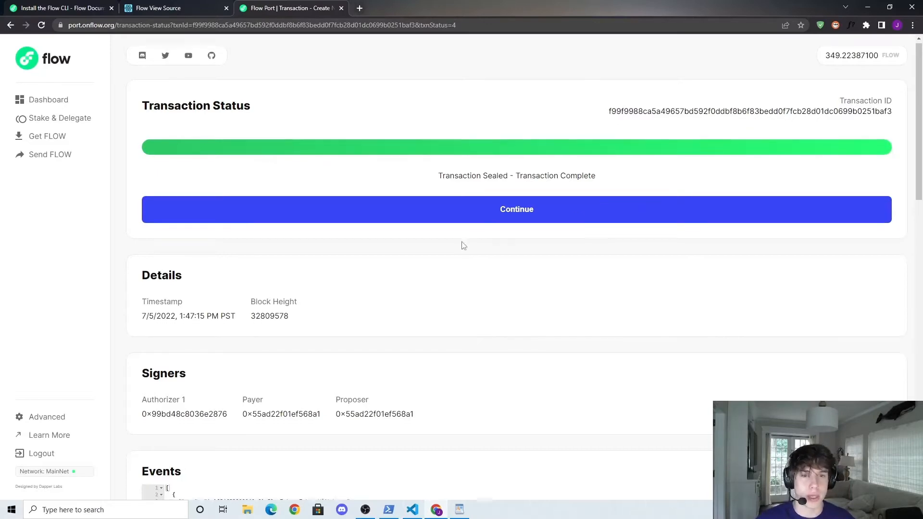
scroll(461, 246, down, 3)
scroll(455, 249, down, 3)
scroll(454, 248, up, 1)
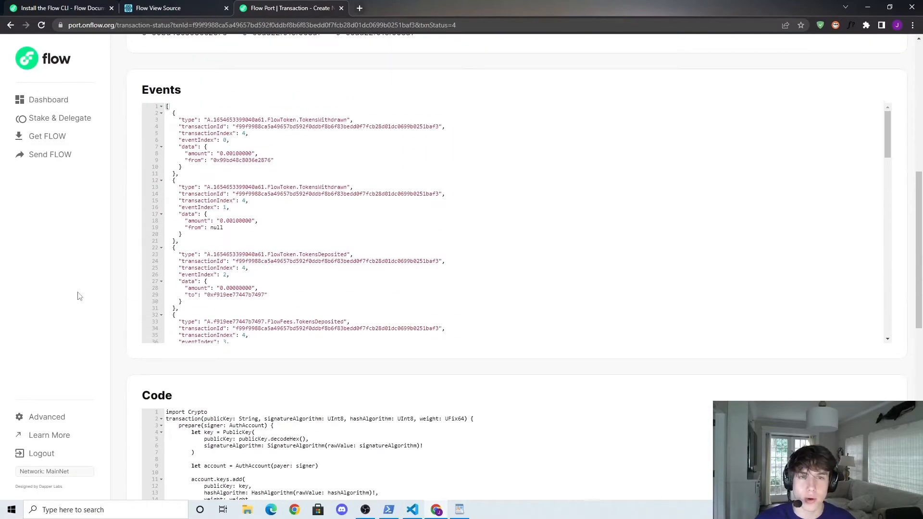
scroll(101, 291, up, 6)
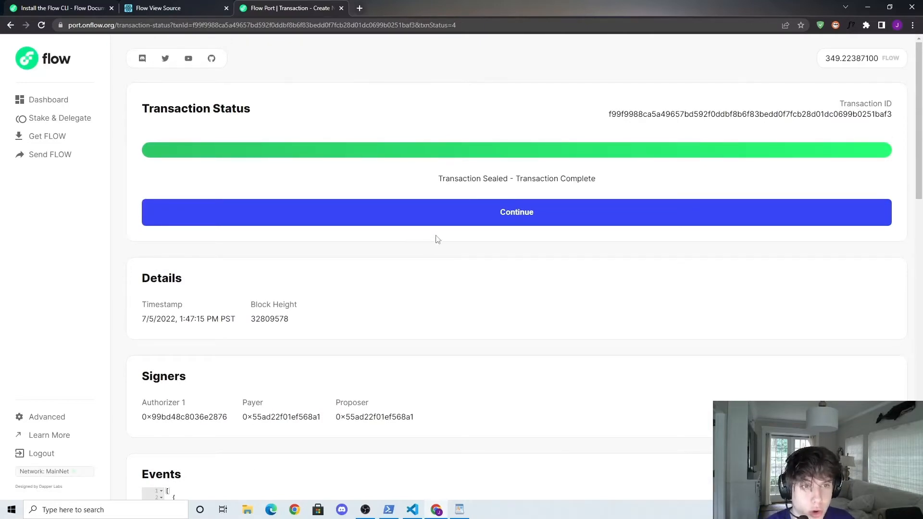
scroll(127, 317, down, 4)
scroll(130, 303, down, 3)
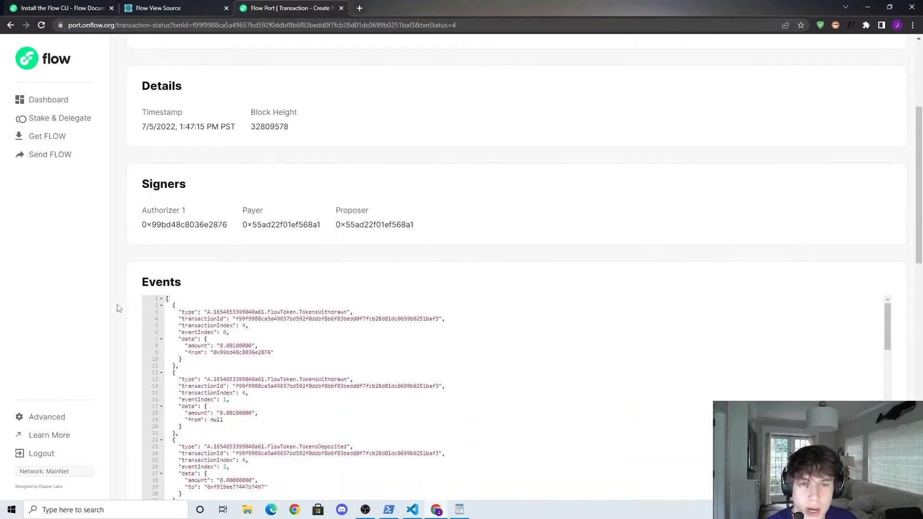
scroll(251, 331, down, 3)
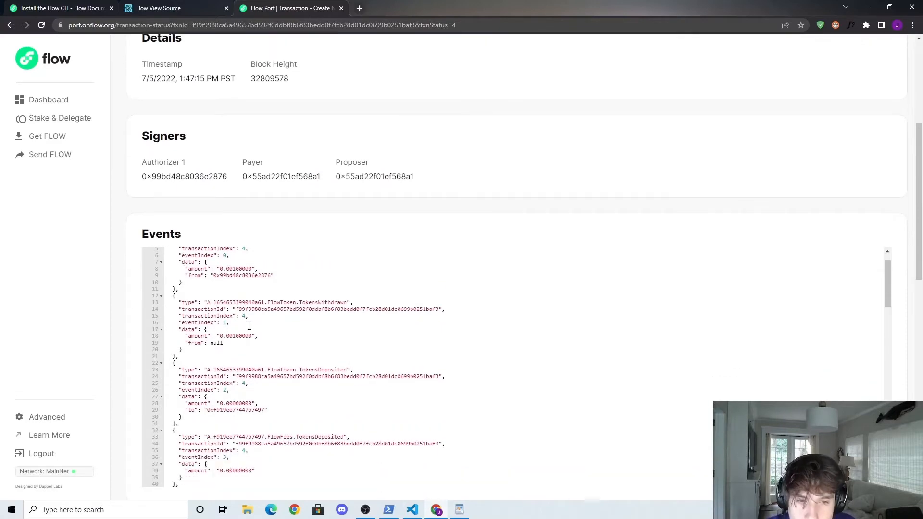
scroll(251, 330, down, 3)
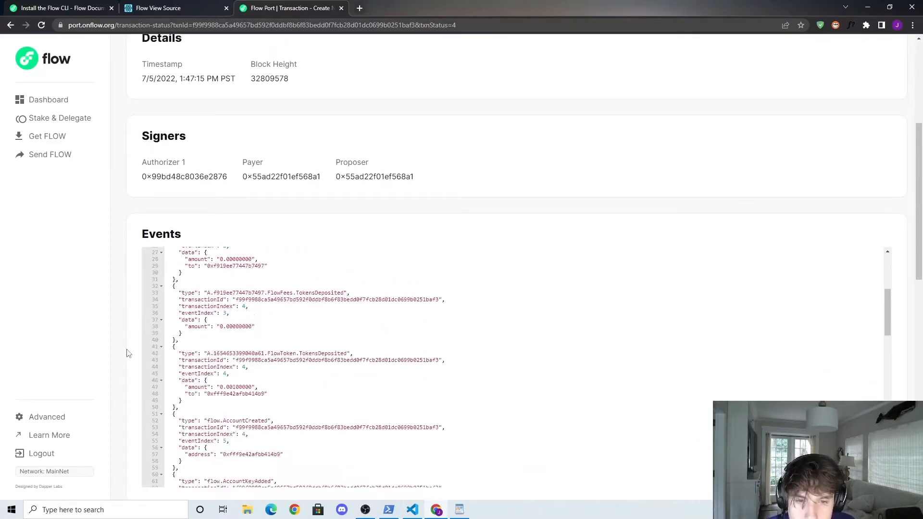
scroll(250, 330, down, 3)
scroll(251, 331, down, 2)
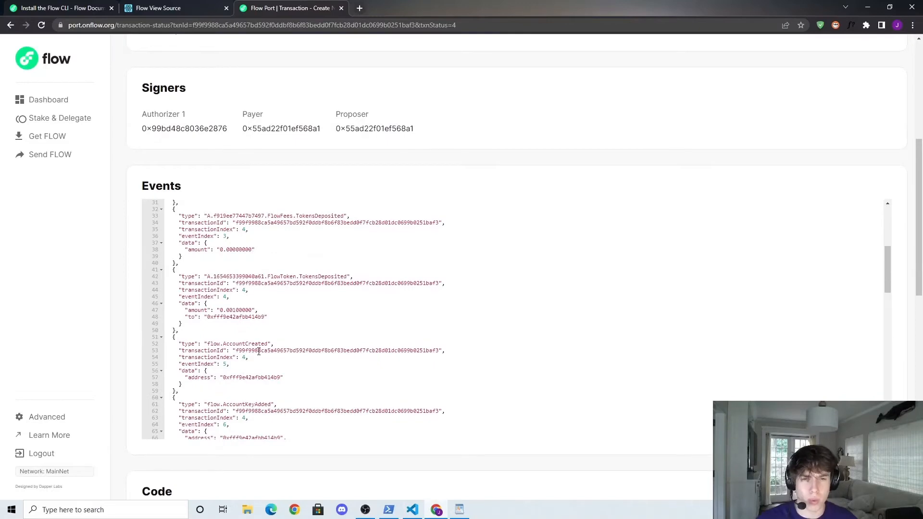
scroll(258, 351, down, 1)
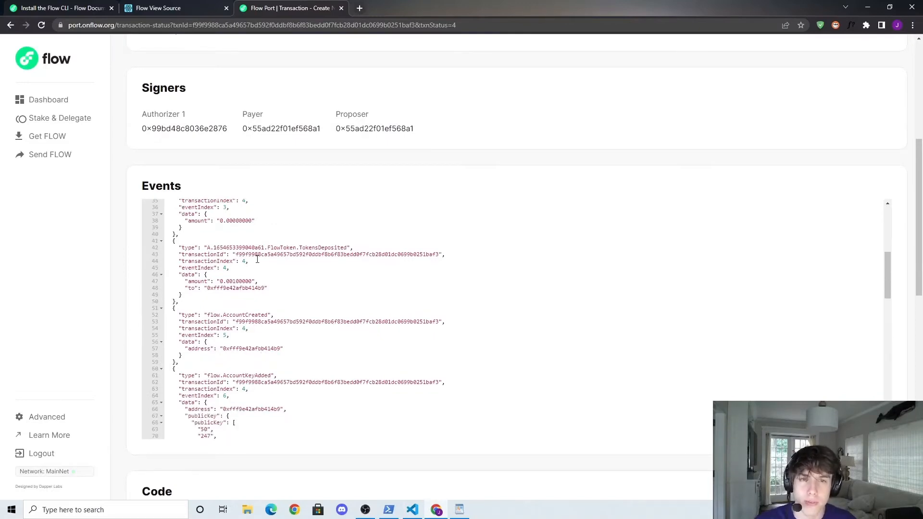
scroll(257, 259, down, 1)
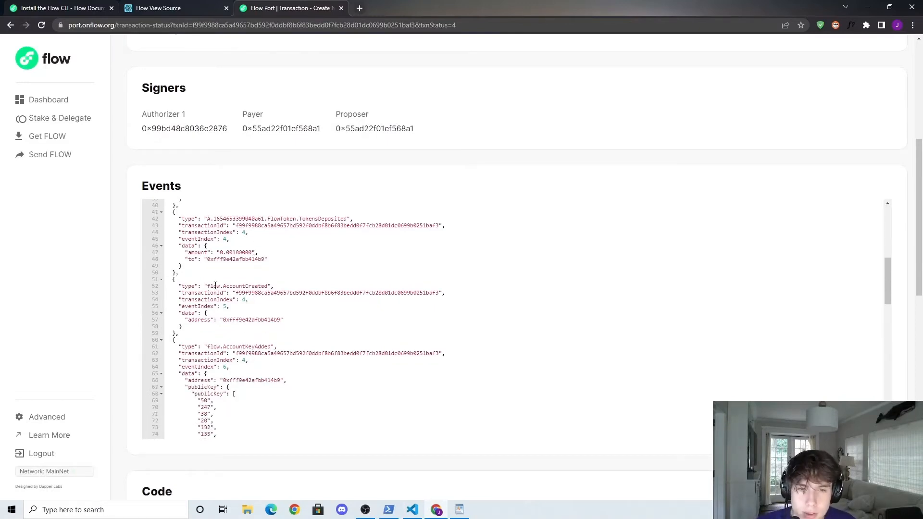
Step: Locate the flow.AccountCreated event and select the new address 0xfff9e42afbb414b9, then return to PowerShell
drag(224, 285, 269, 285)
click(274, 285)
drag(178, 285, 274, 286)
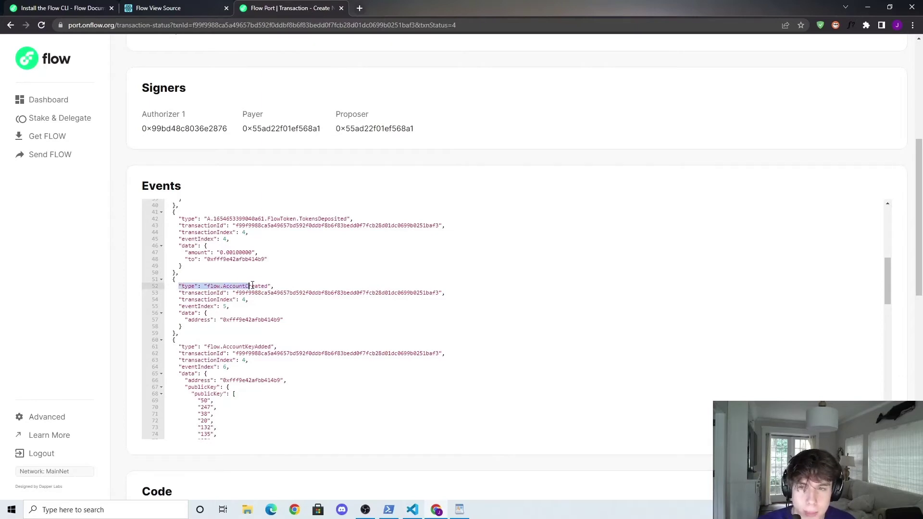
click(296, 292)
double_click(242, 321)
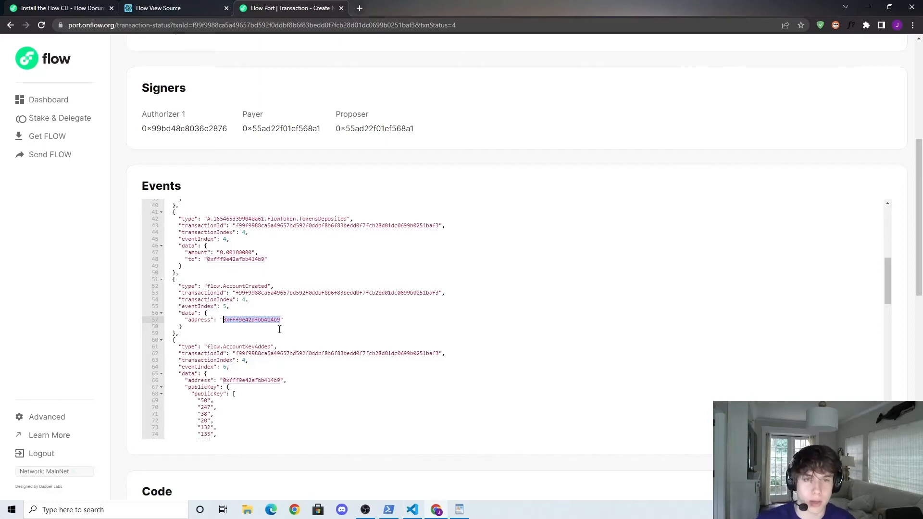
click(388, 510)
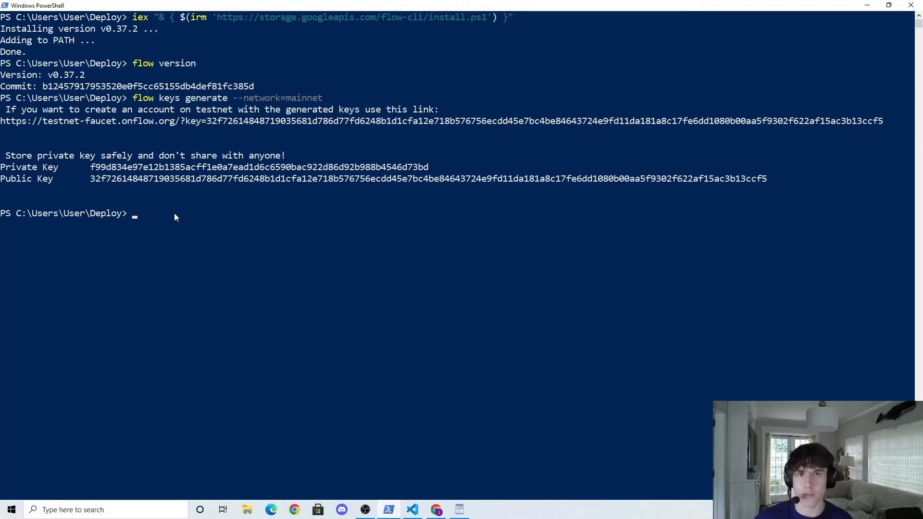
text(code .)
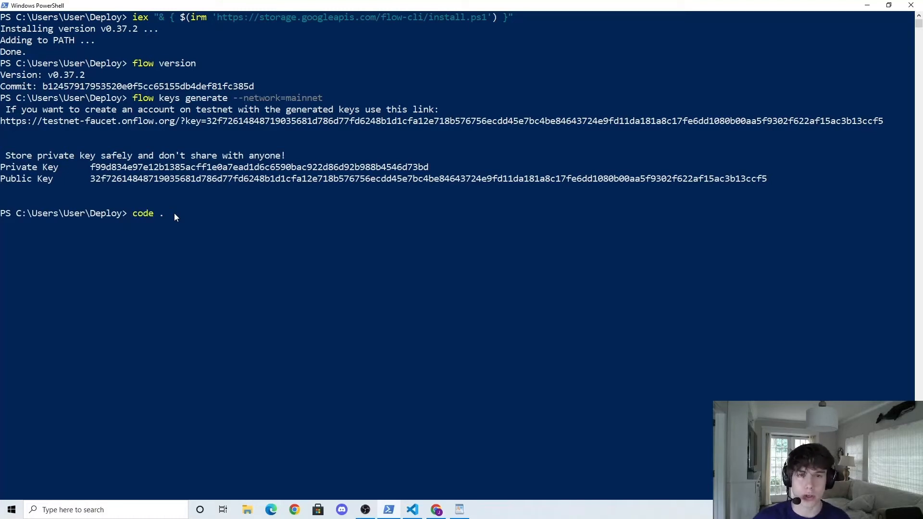
Step: Review HelloWorld.cdc in VS Code: greeting variable, changeGreeting function, init block and greeting string
key(Return)
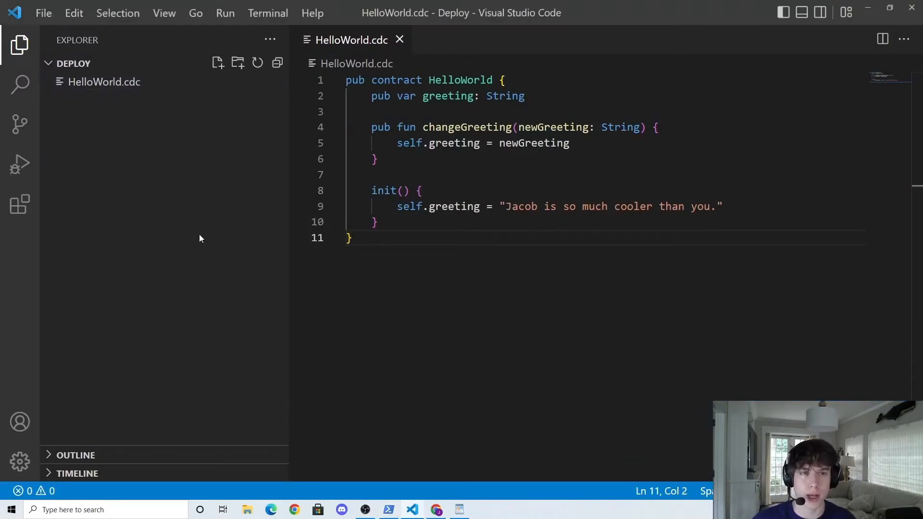
click(163, 144)
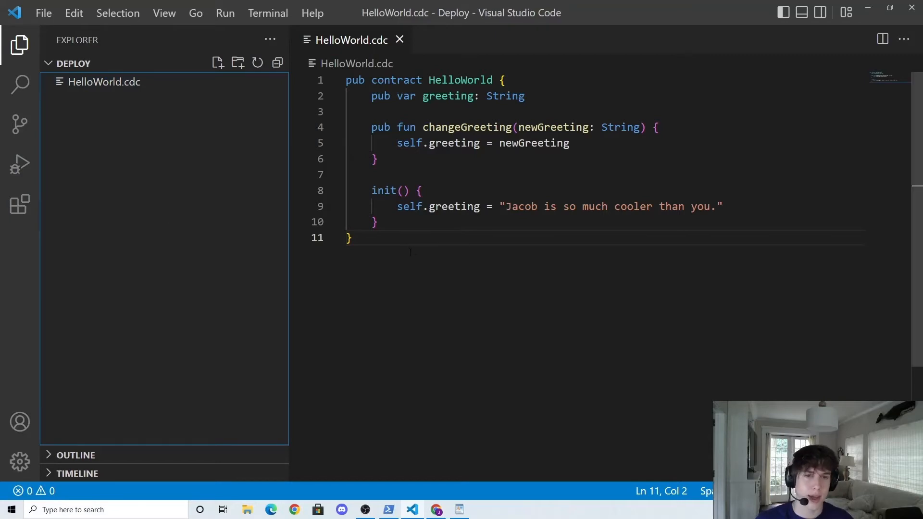
key(ctrl+a)
click(405, 175)
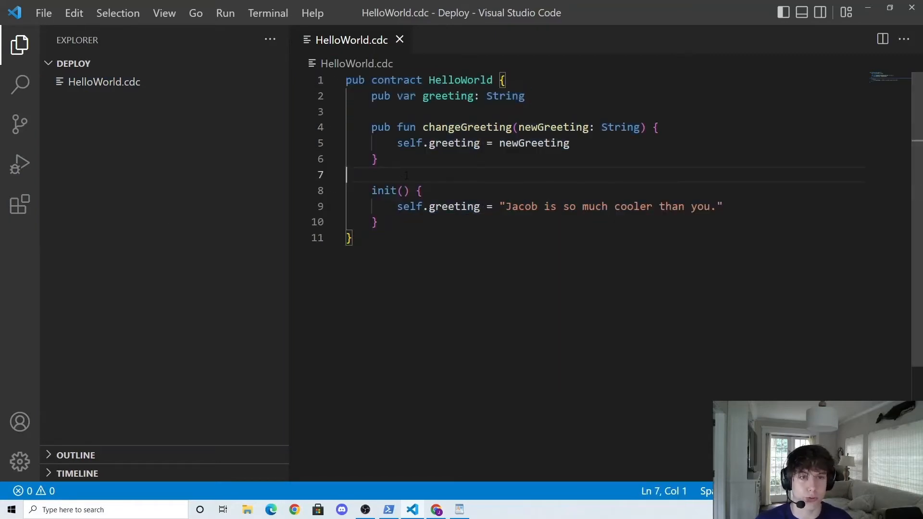
drag(371, 95, 546, 94)
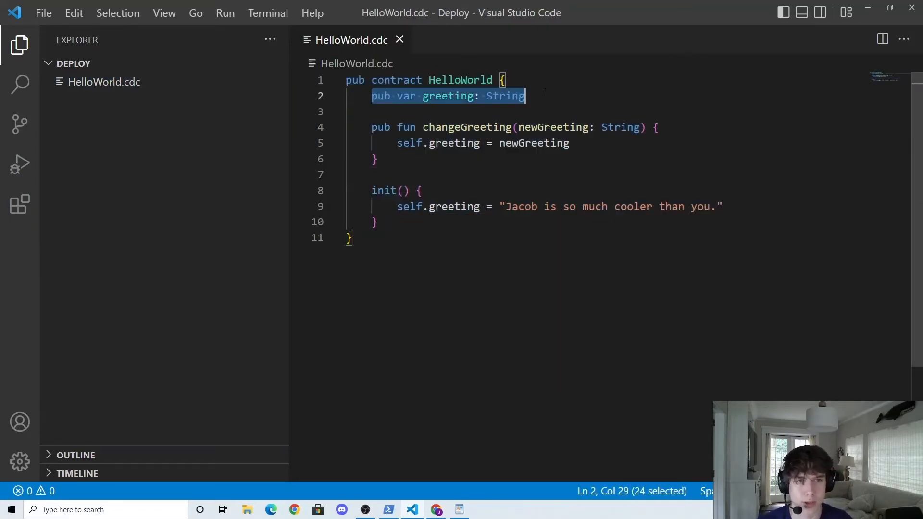
drag(372, 127, 378, 159)
click(378, 159)
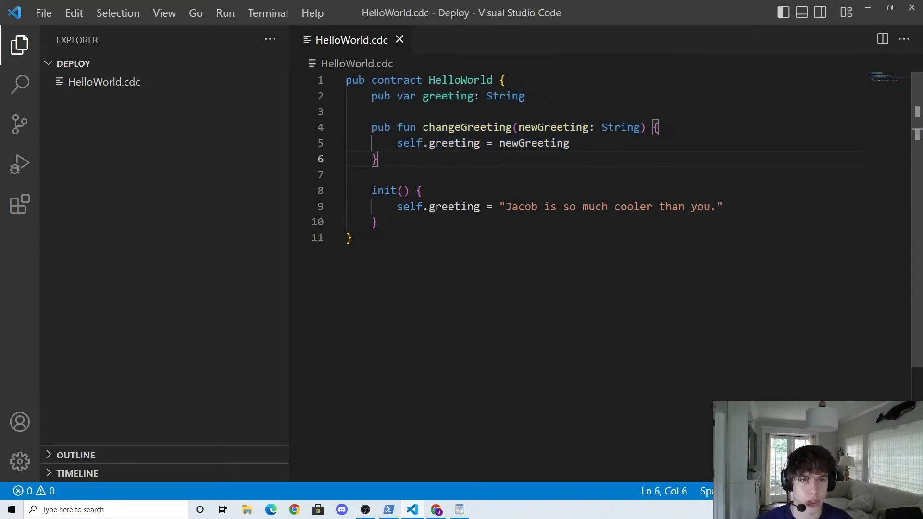
drag(371, 190, 376, 221)
click(376, 221)
drag(506, 207, 720, 207)
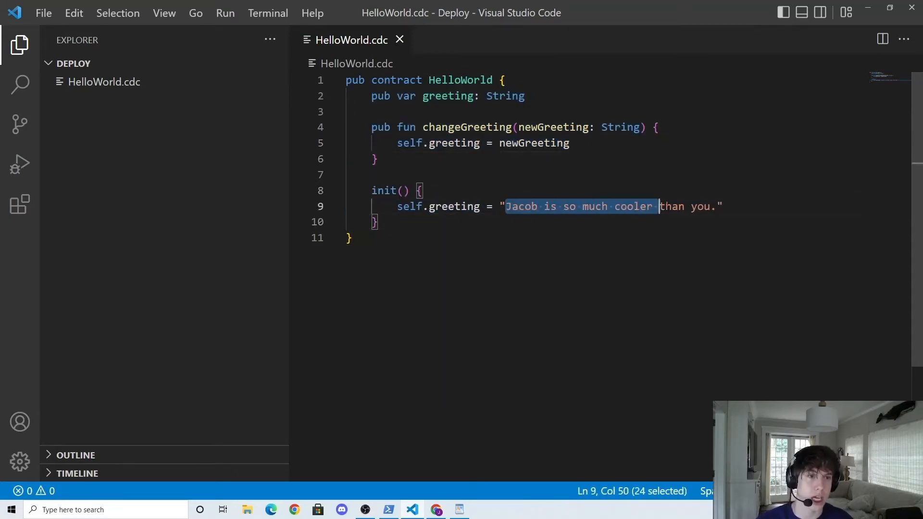
click(710, 222)
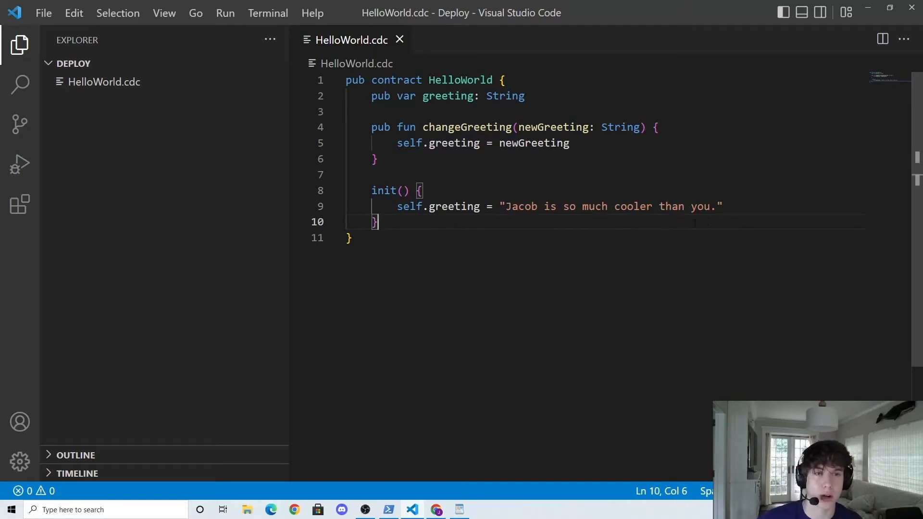
Step: Run flow init in PowerShell to create flow.json in the Deploy folder
click(389, 510)
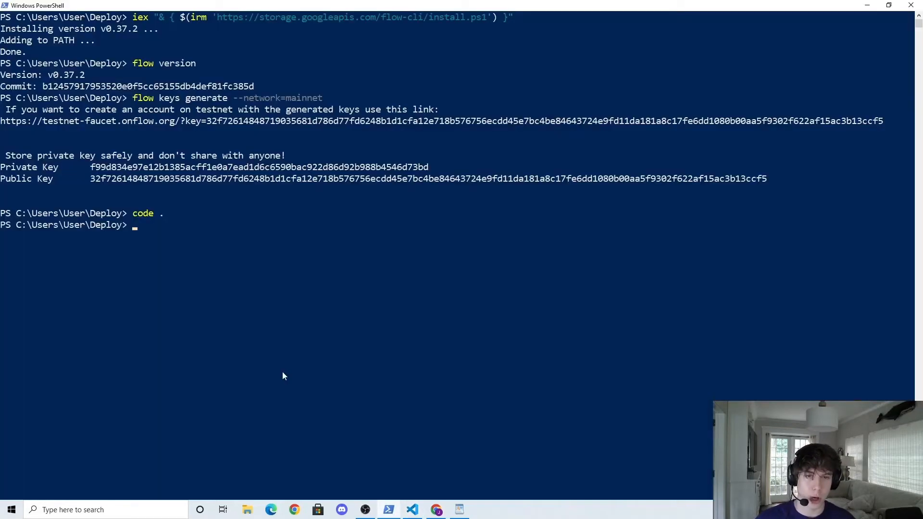
text(flow init)
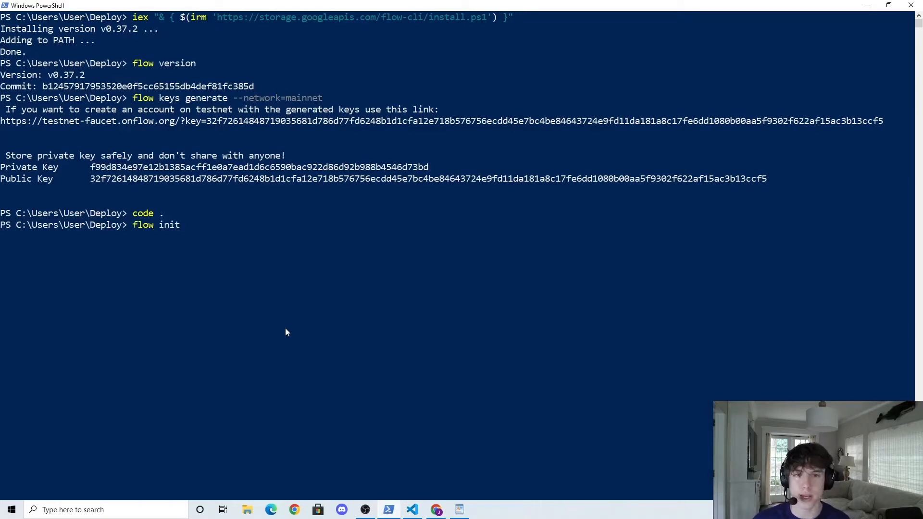
key(Return)
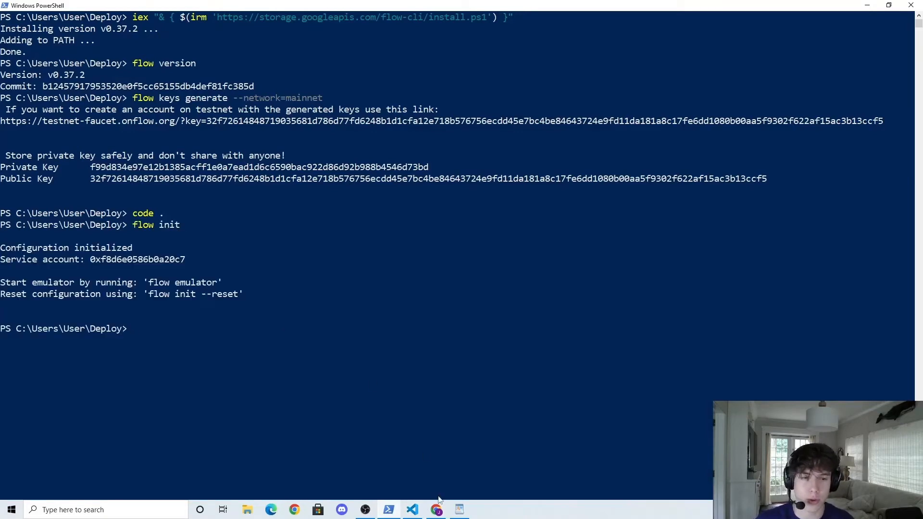
click(437, 509)
Step: Bring up flow.json from the Explorer in VS Code
click(412, 510)
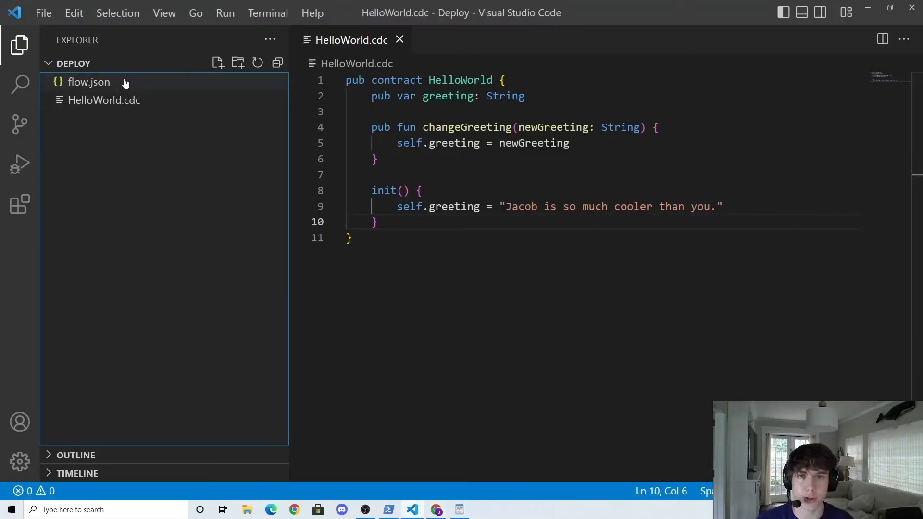
click(89, 82)
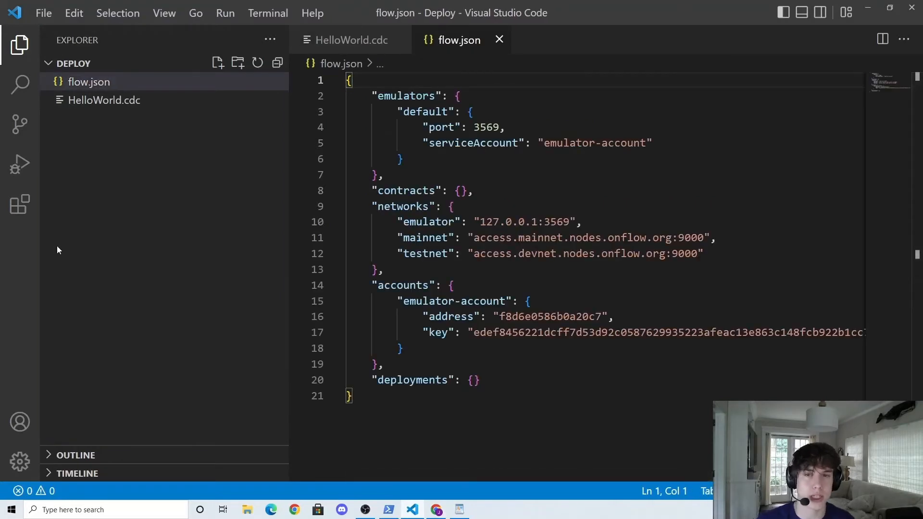
click(78, 259)
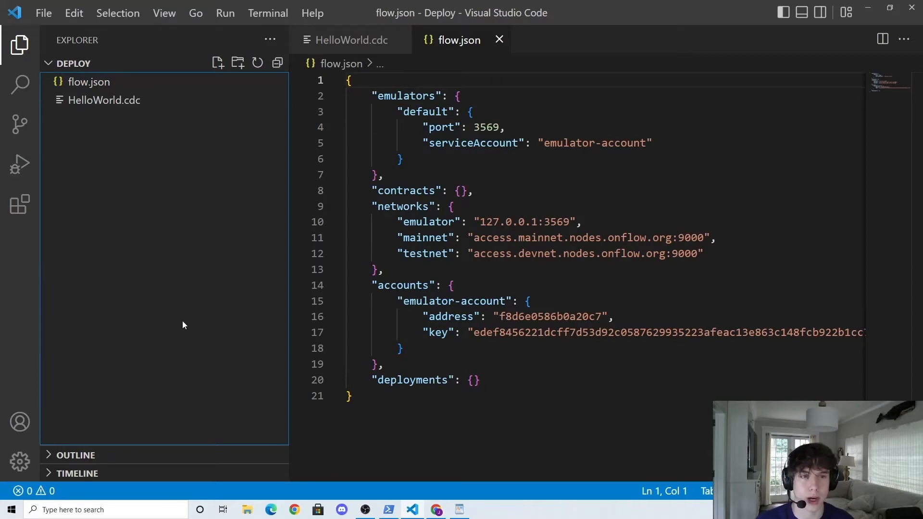
Step: Add "HelloWorld": "./HelloWorld.cdc" inside the contracts braces
click(460, 191)
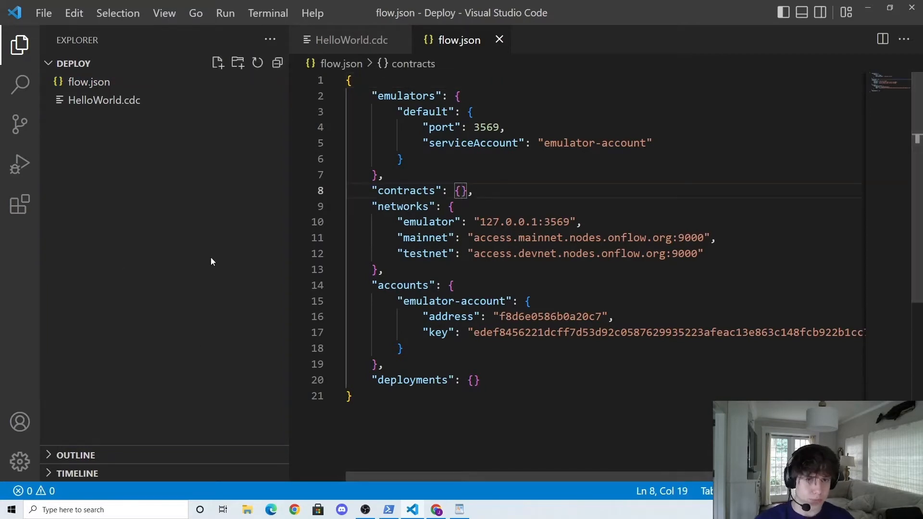
key(Return)
text("HelloWorld)
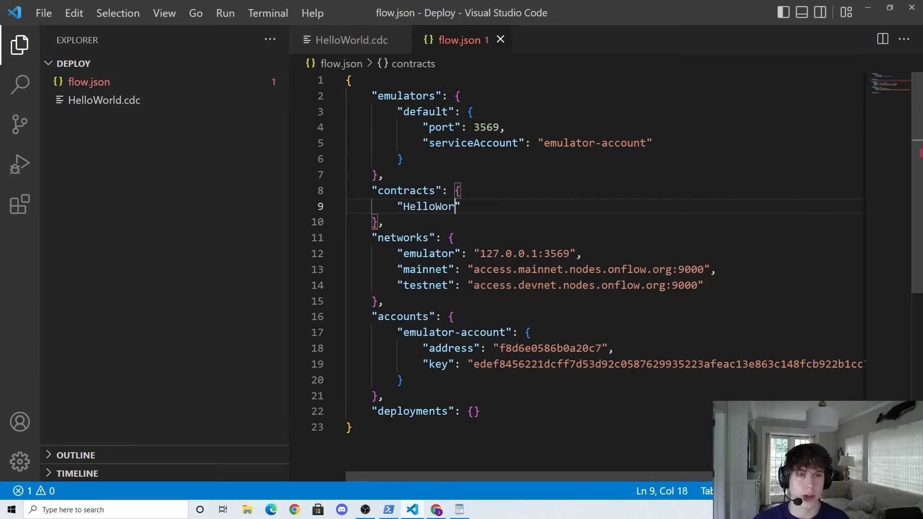
key(End)
text(: ")
key(Down)
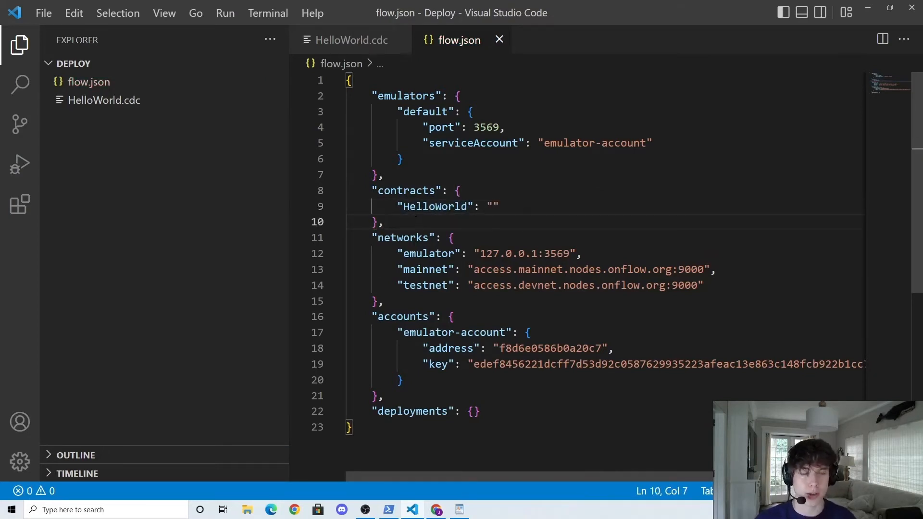
double_click(436, 207)
click(386, 221)
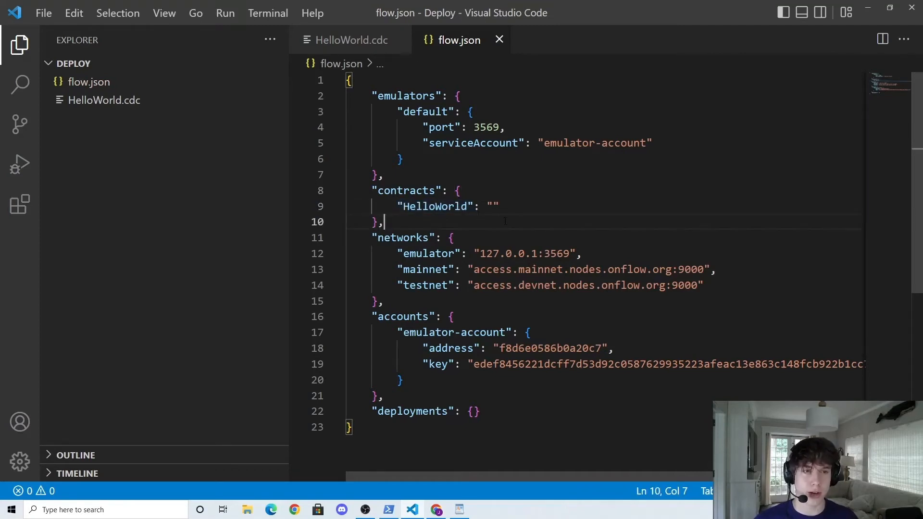
click(493, 206)
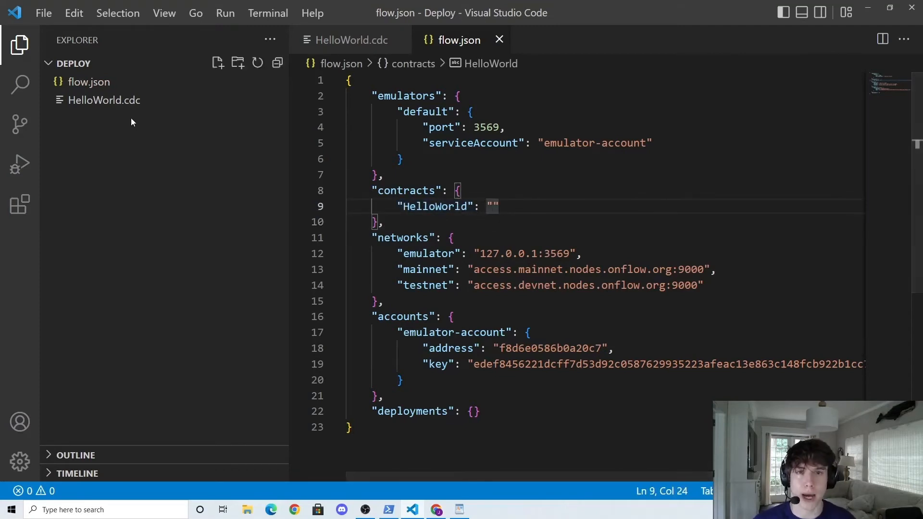
text(./Hello)
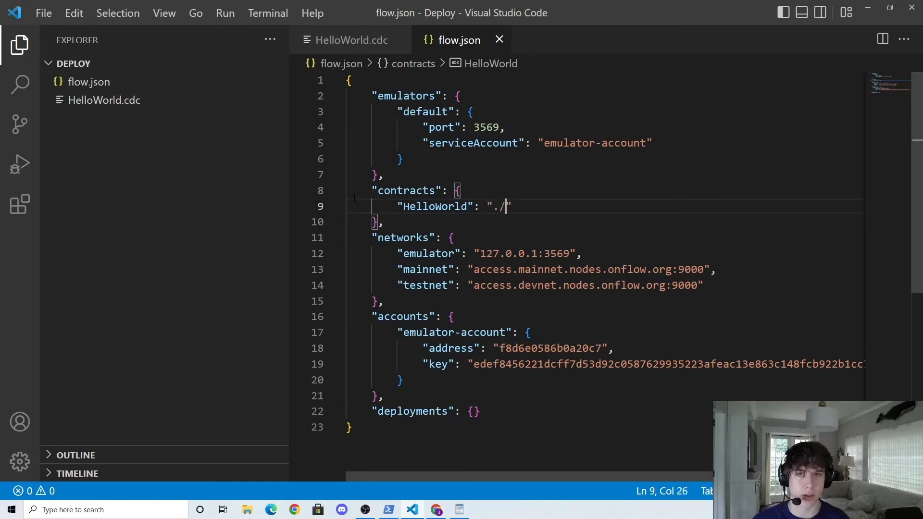
text(World.cdc)
key(Down)
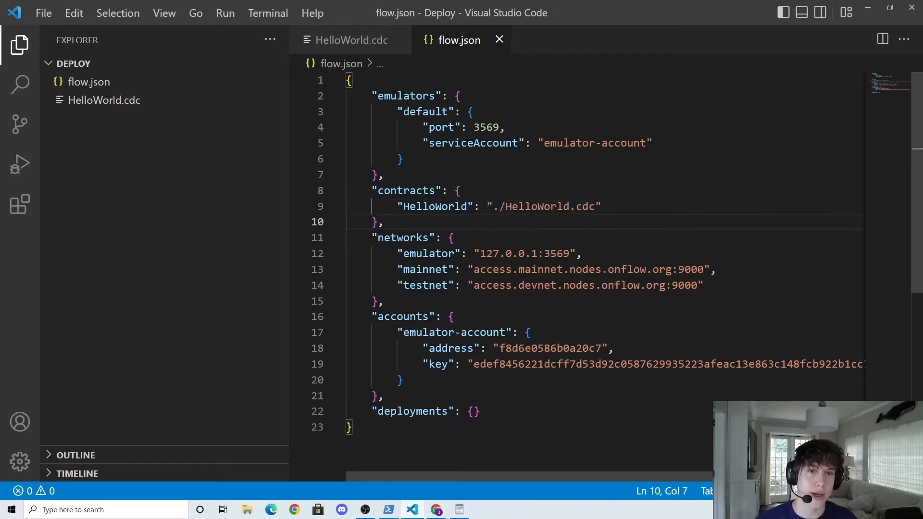
drag(398, 206, 601, 206)
click(601, 206)
text(,)
key(Return)
text("")
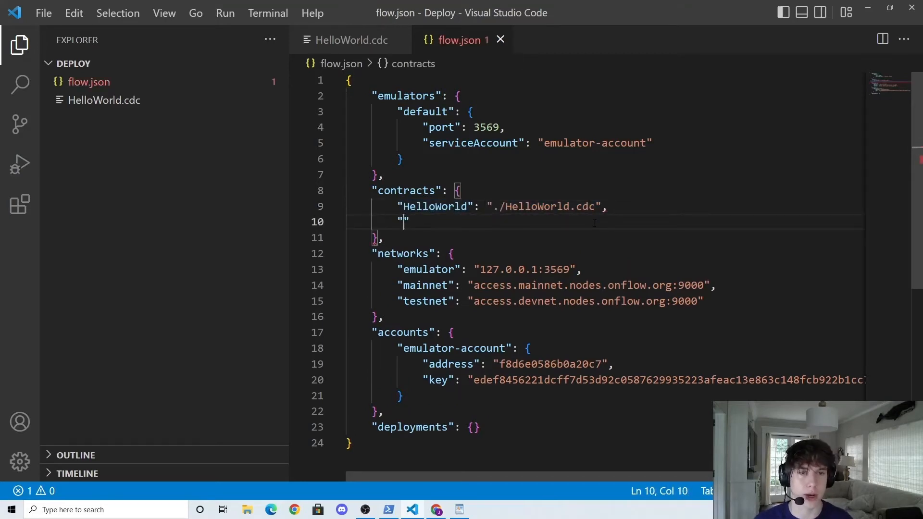
Step: Undo the stray extra contracts line and save flow.json
key(ctrl+z)
key(BackSpace)
key(ctrl+s)
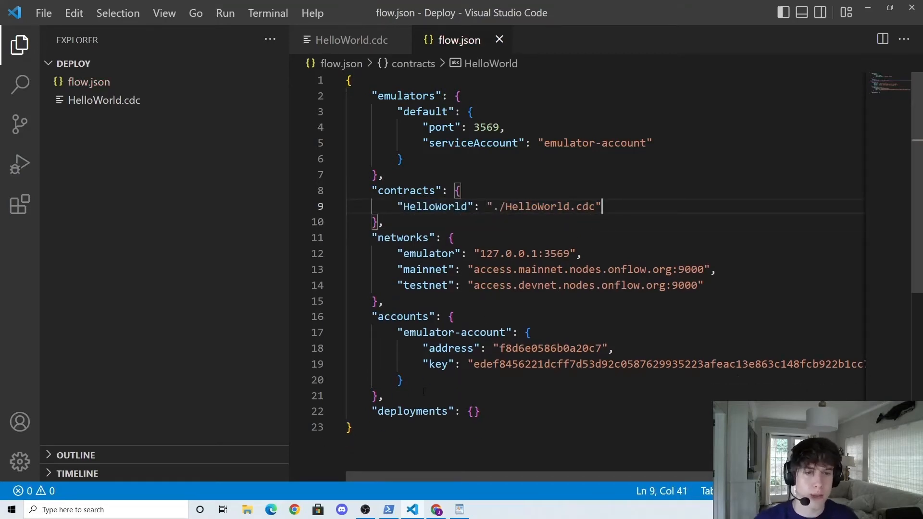
Step: Add an empty "mainnet-account": { } entry after emulator-account under accounts
click(403, 380)
scroll(576, 288, down, 1)
text(,)
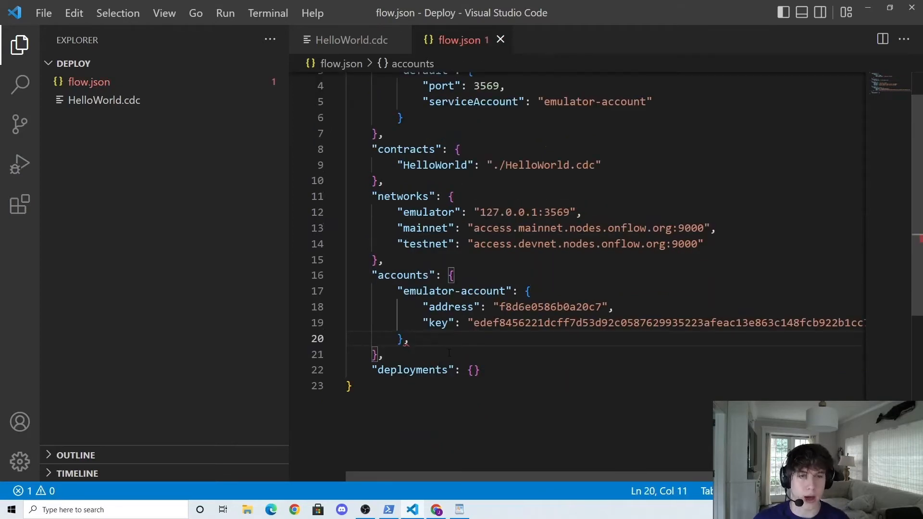
double_click(402, 274)
click(411, 338)
key(Return)
text("mainnet-account)
key(Right)
text(: {)
key(Return)
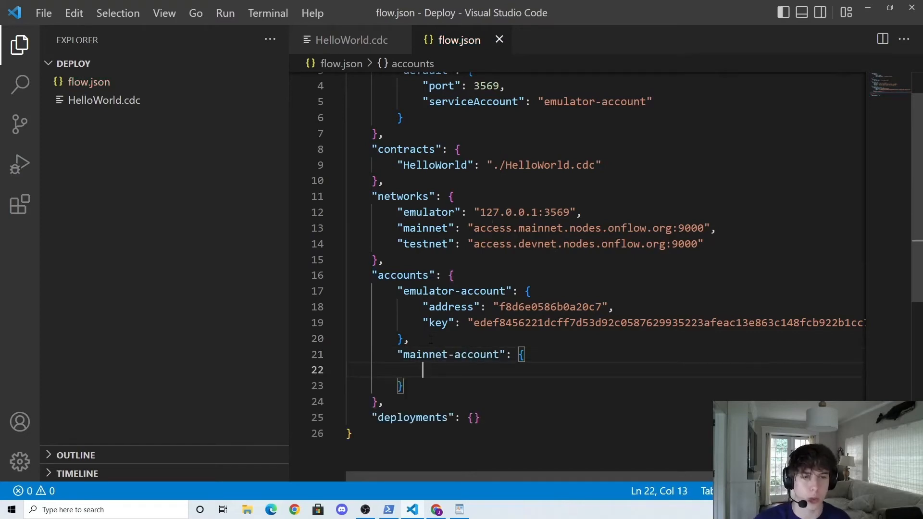
scroll(430, 339, down, 1)
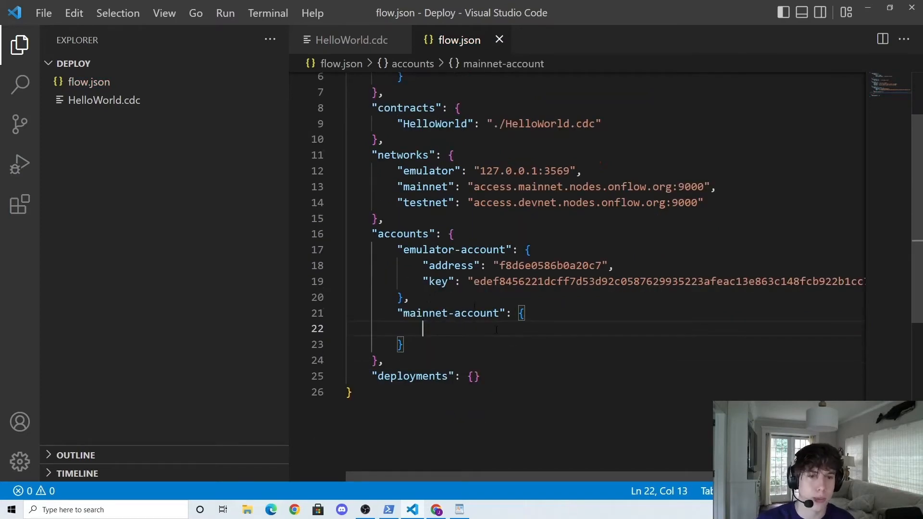
drag(403, 250, 510, 249)
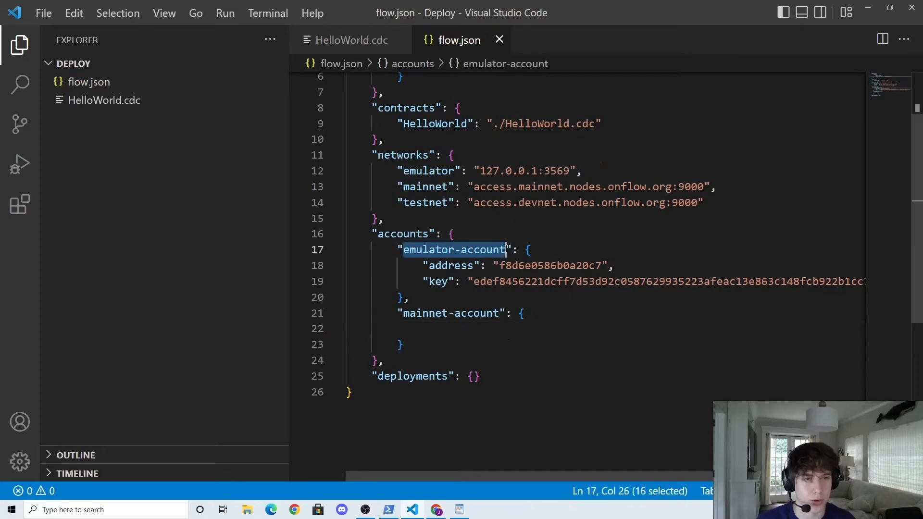
click(480, 326)
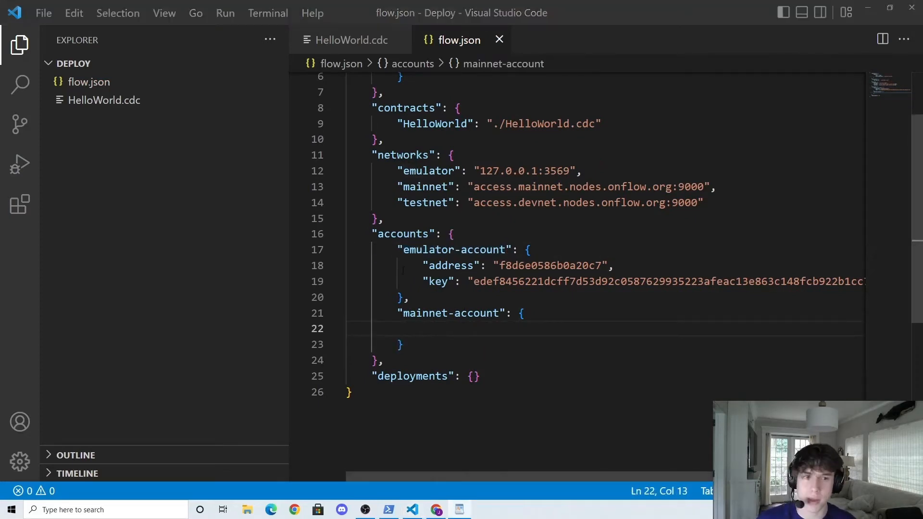
Step: Paste the address/key template into mainnet-account, indent the ECDSA_P256/SHA3_256 key block and remove the blank line
key(ctrl+v)
scroll(505, 288, down, 1)
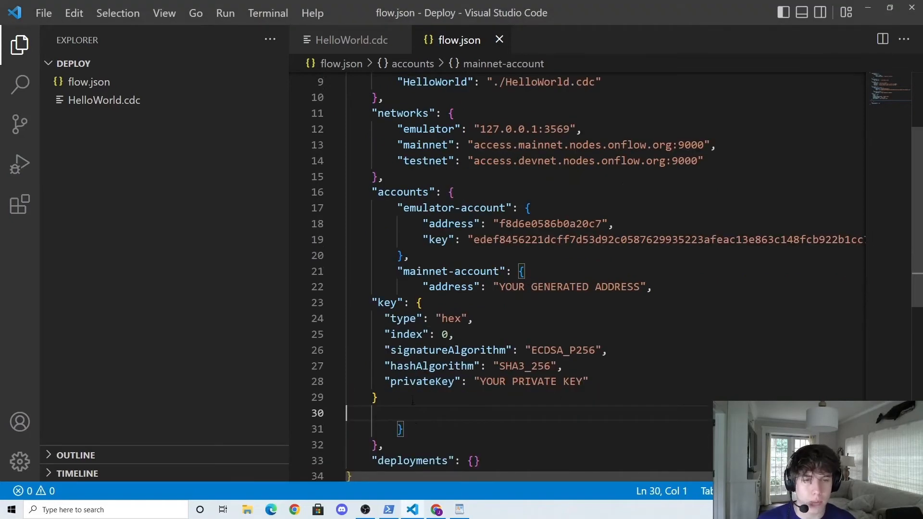
drag(404, 397, 371, 302)
key(Tab)
key(Tab)
key(Tab)
click(432, 318)
drag(424, 319, 628, 382)
key(Tab)
click(627, 365)
click(433, 413)
key(BackSpace)
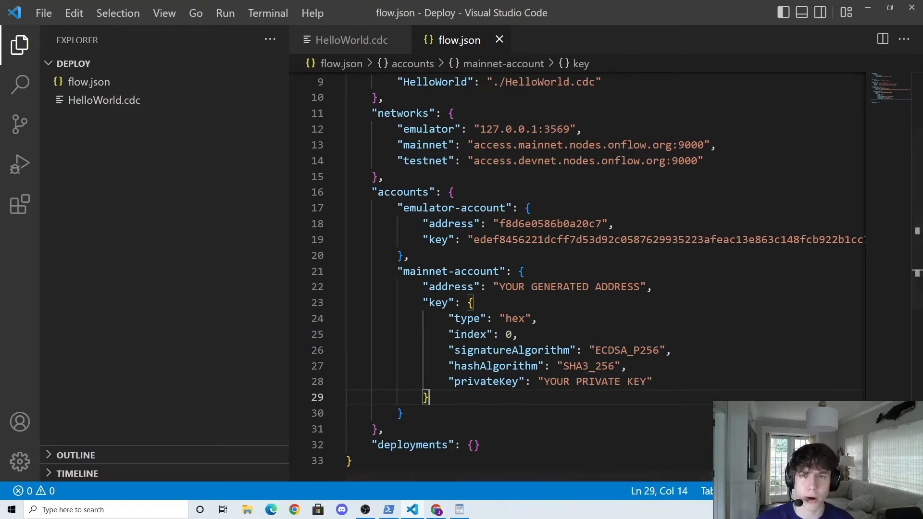
Step: Select the YOUR GENERATED ADDRESS placeholder on the mainnet-account address line
key(alt+Tab)
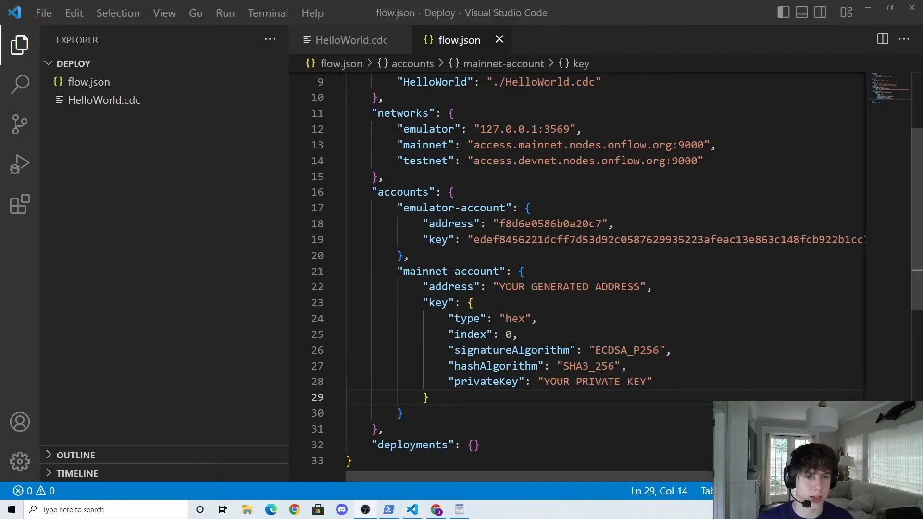
click(423, 286)
double_click(450, 286)
click(473, 302)
click(494, 285)
drag(493, 286, 649, 286)
click(656, 287)
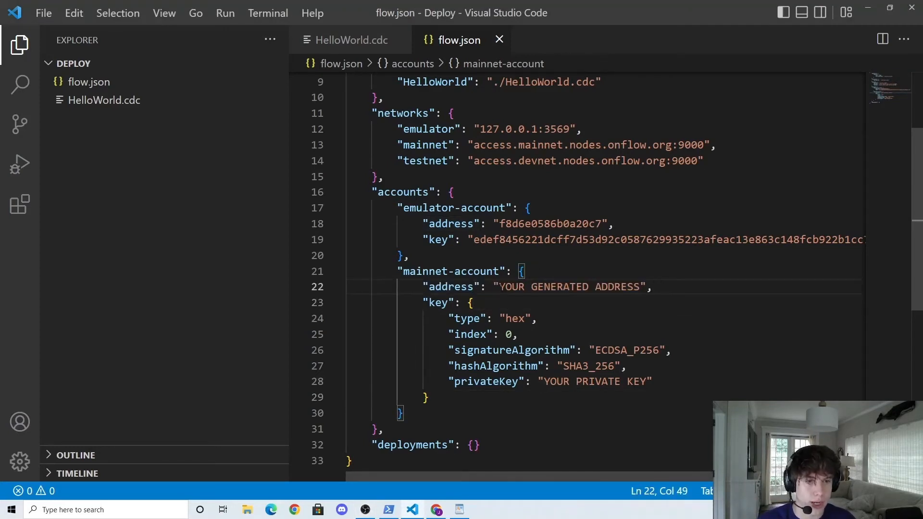
drag(499, 286, 640, 287)
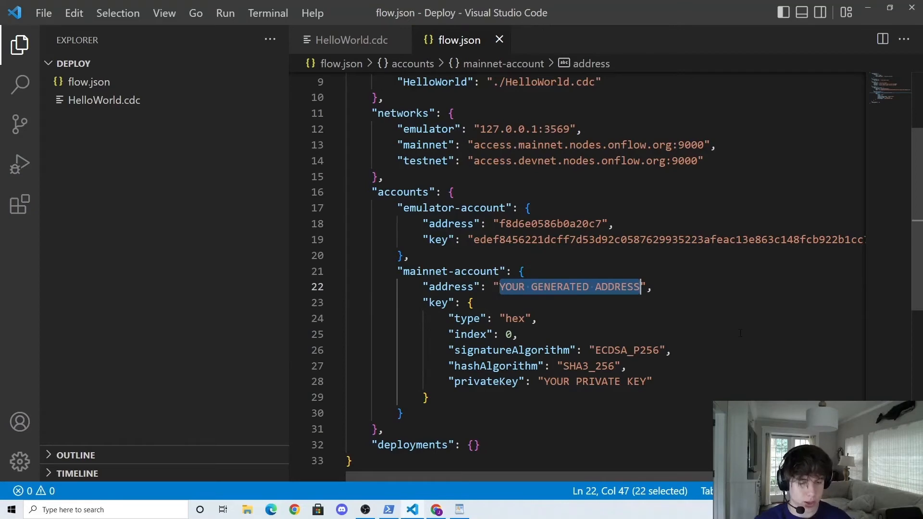
Step: Paste the AccountCreated address 0xfff9e42afbb414b9 from Flow Port as the mainnet-account address in flow.json
key(Delete)
key(alt+Tab)
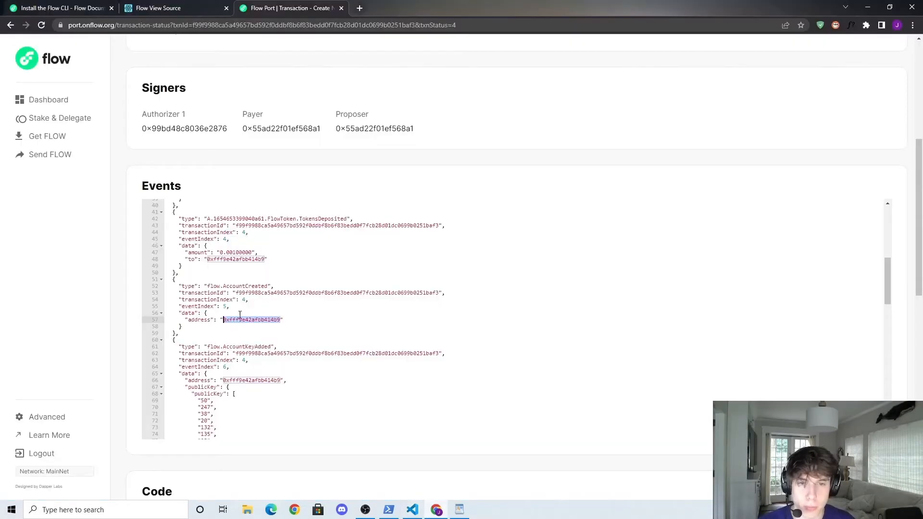
key(ctrl+c)
key(alt+Tab)
key(ctrl+v)
key(Down)
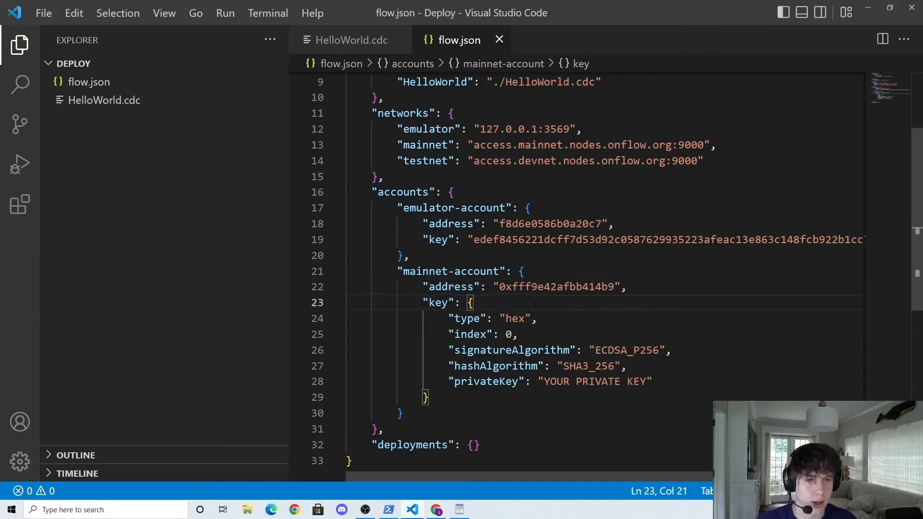
Step: Review the mainnet-account key block: ECDSA_P256 signature, SHA3_256 hash, and the privateKey placeholder
drag(422, 303, 429, 397)
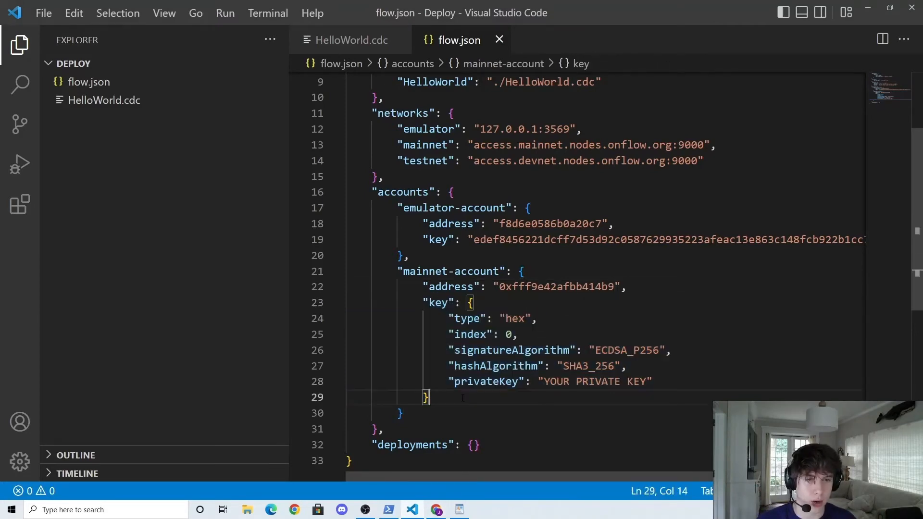
click(534, 318)
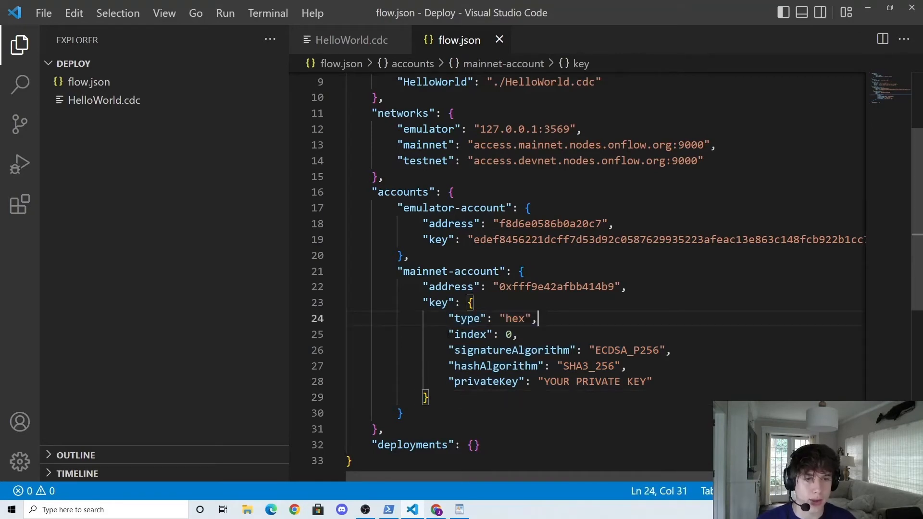
click(517, 334)
drag(449, 350, 671, 350)
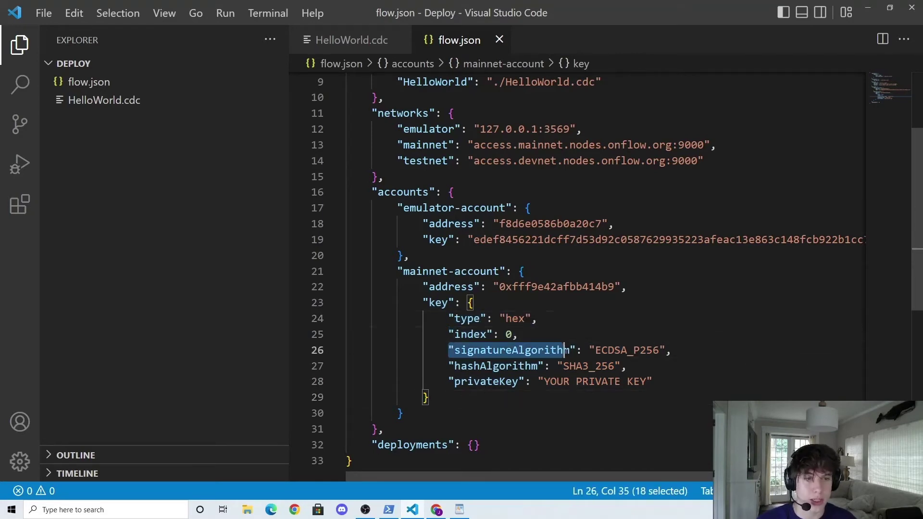
click(672, 350)
double_click(644, 350)
click(687, 351)
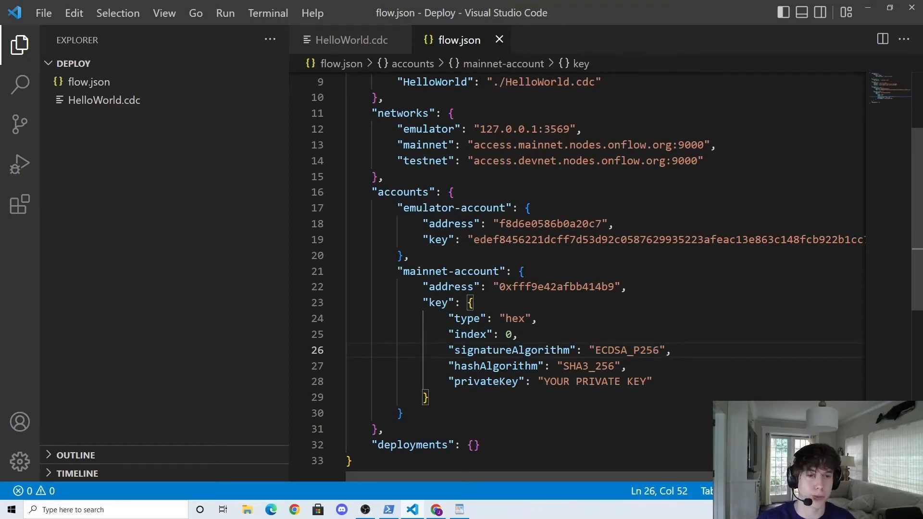
drag(448, 366, 627, 365)
click(629, 365)
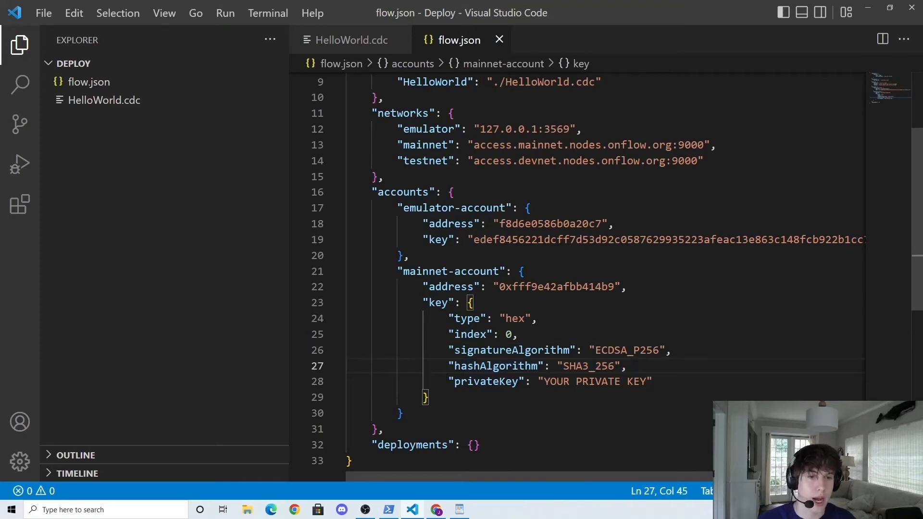
drag(448, 381, 655, 382)
drag(538, 382, 654, 381)
Step: Copy the generated private key hex from the flow keys generate output in PowerShell
click(388, 510)
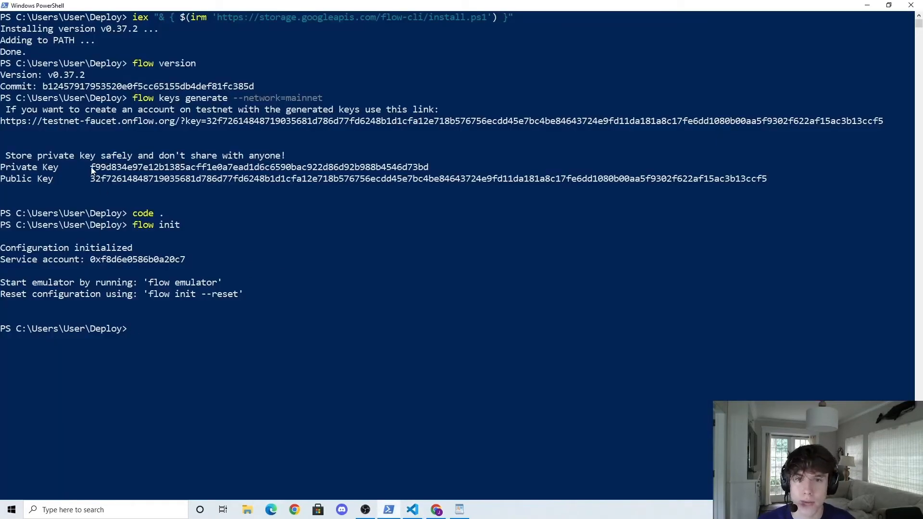
drag(91, 167, 432, 169)
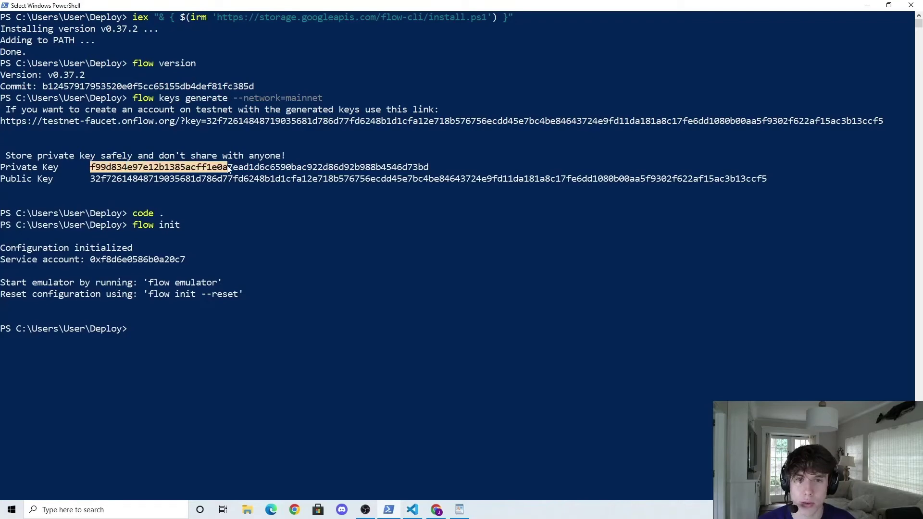
right_click(430, 172)
Step: Paste the generated hex key over "YOUR PRIVATE KEY" for mainnet-account in flow.json
click(411, 510)
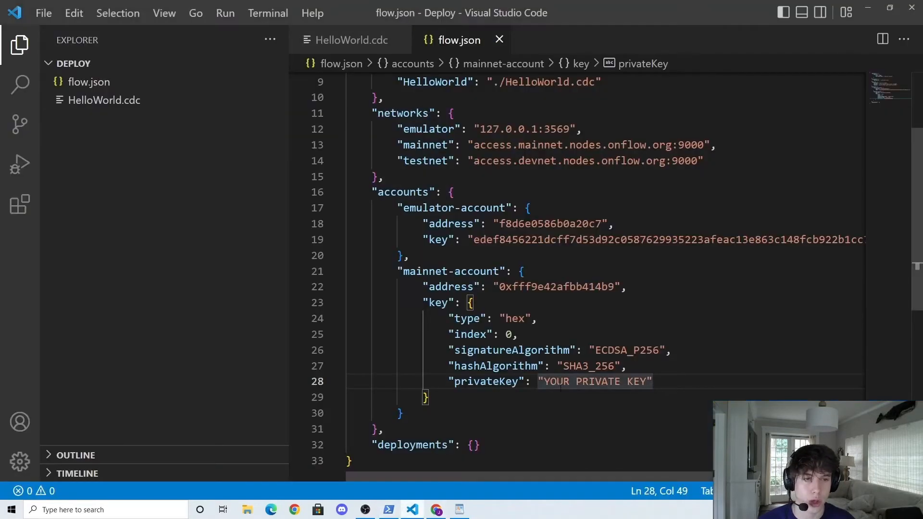
click(557, 381)
drag(545, 381, 647, 381)
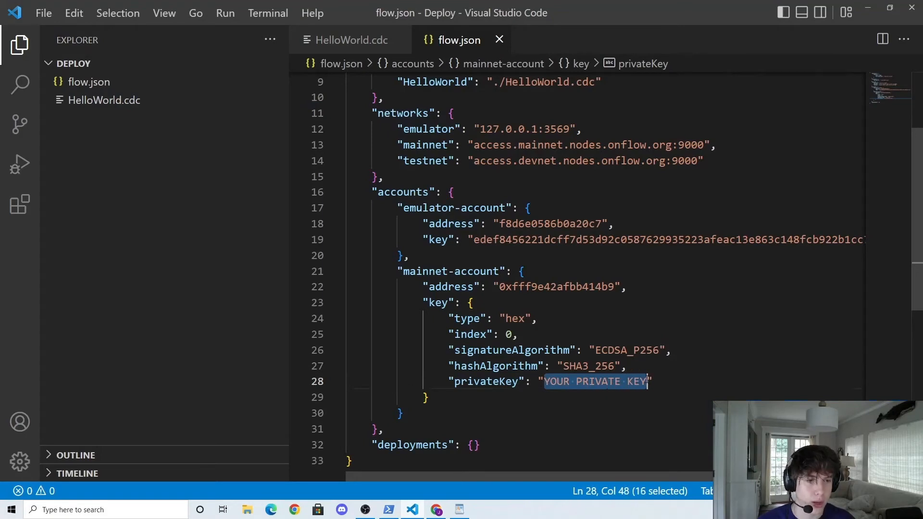
key(ctrl+v)
click(582, 399)
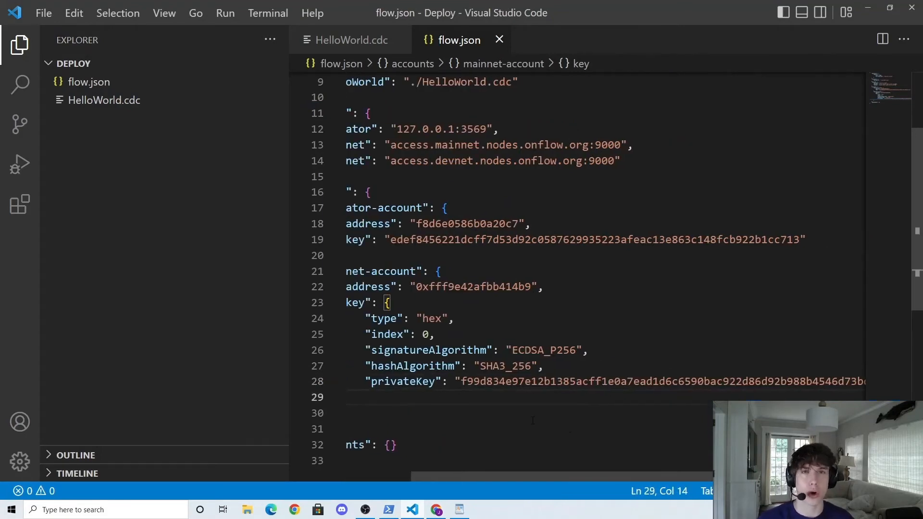
drag(515, 477, 423, 477)
Step: Try changing the signatureAlgorithm from ECDSA_P256, then undo to keep ECDSA_P256 with SHA3_256 hashing
click(510, 349)
double_click(511, 350)
click(635, 349)
drag(633, 349, 661, 350)
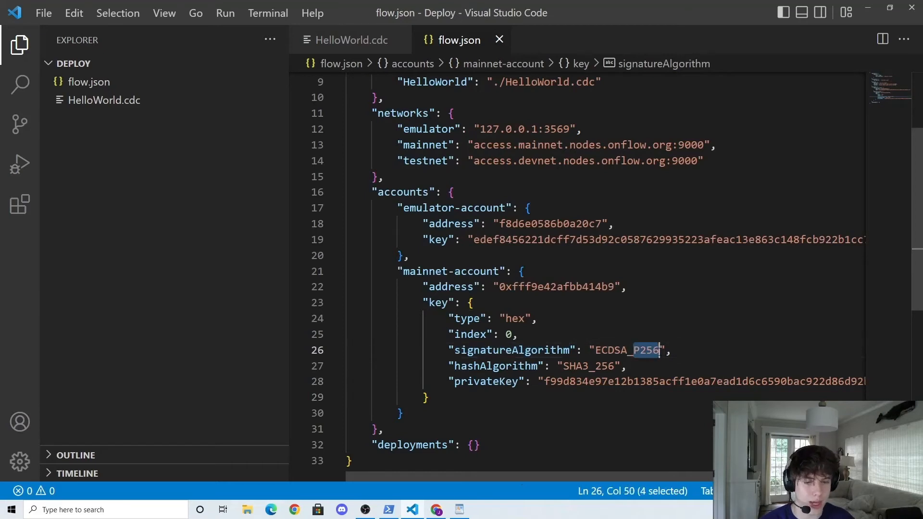
text(secp256k1)
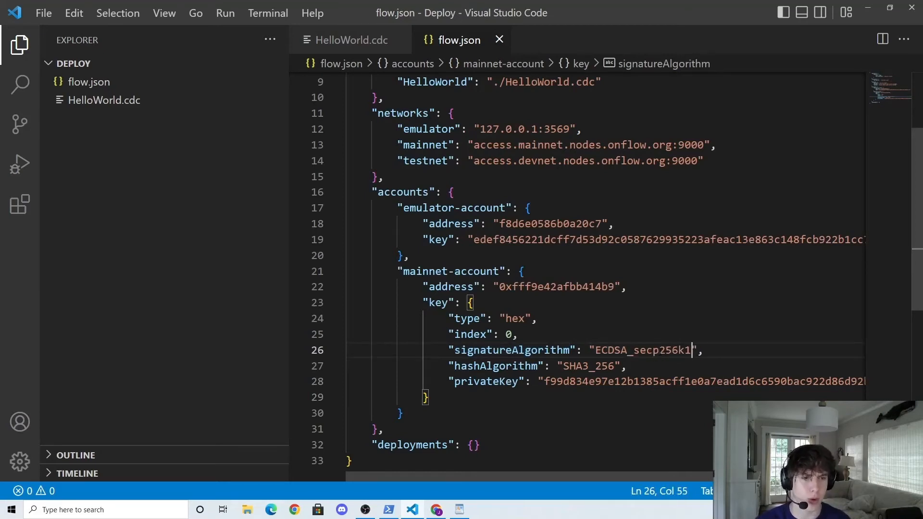
key(ctrl+z)
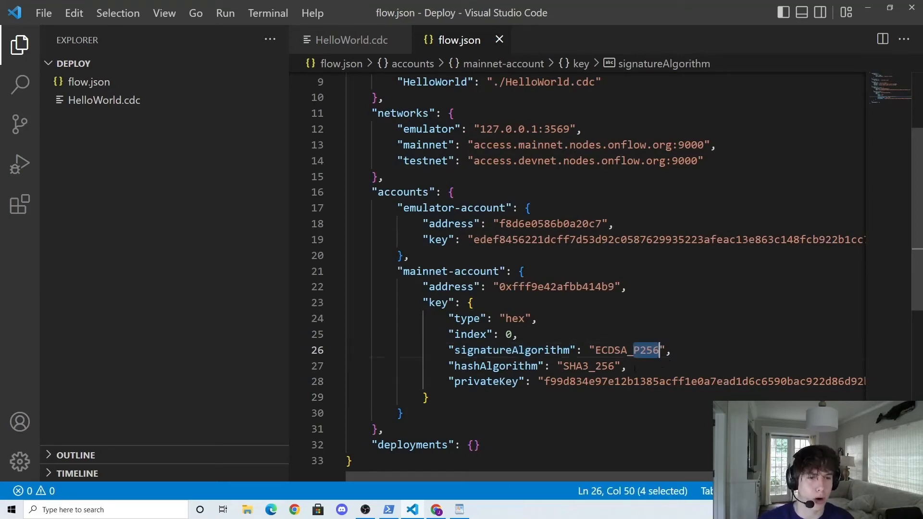
key(Down)
double_click(588, 366)
click(649, 365)
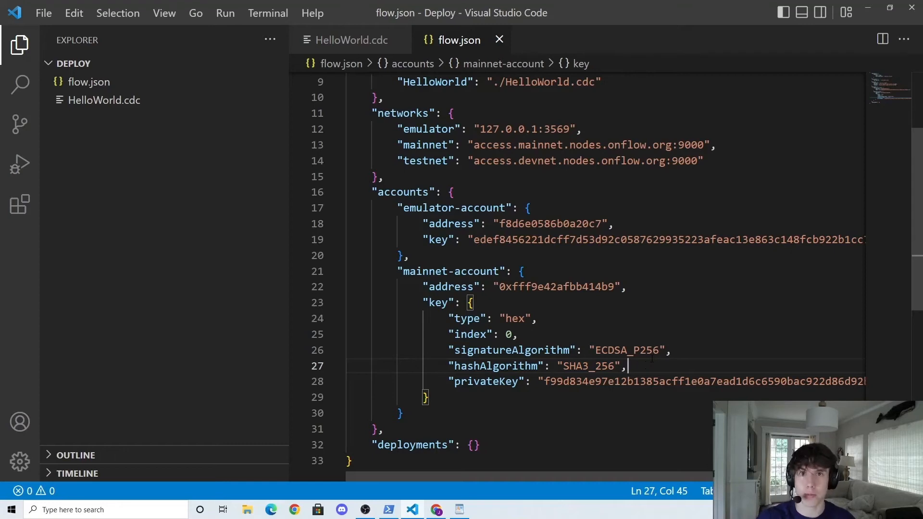
drag(627, 365, 455, 349)
click(505, 397)
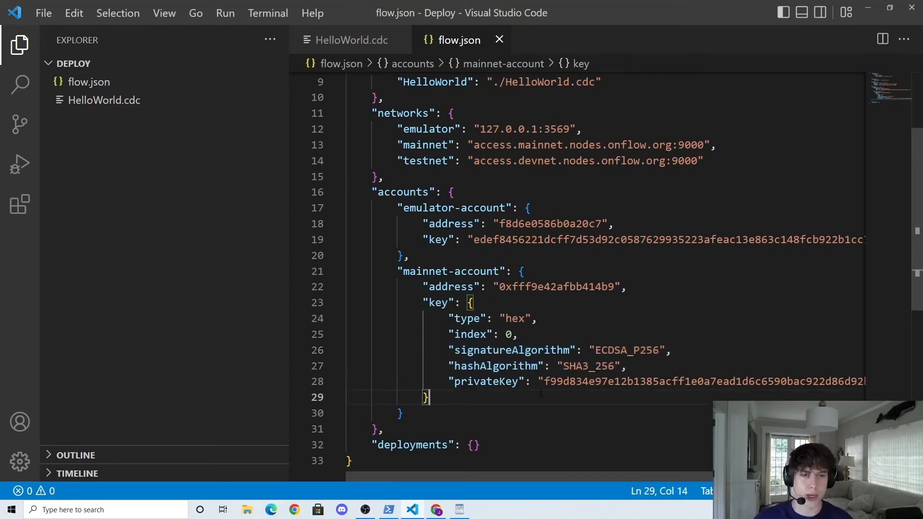
scroll(505, 288, down, 2)
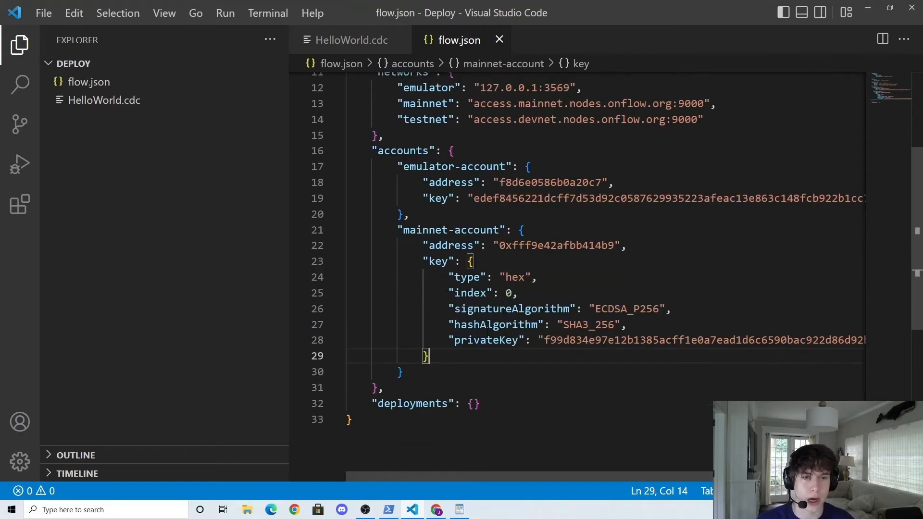
Step: Add a "mainnet" block inside deployments and check the mainnet-account name it should reference
click(475, 444)
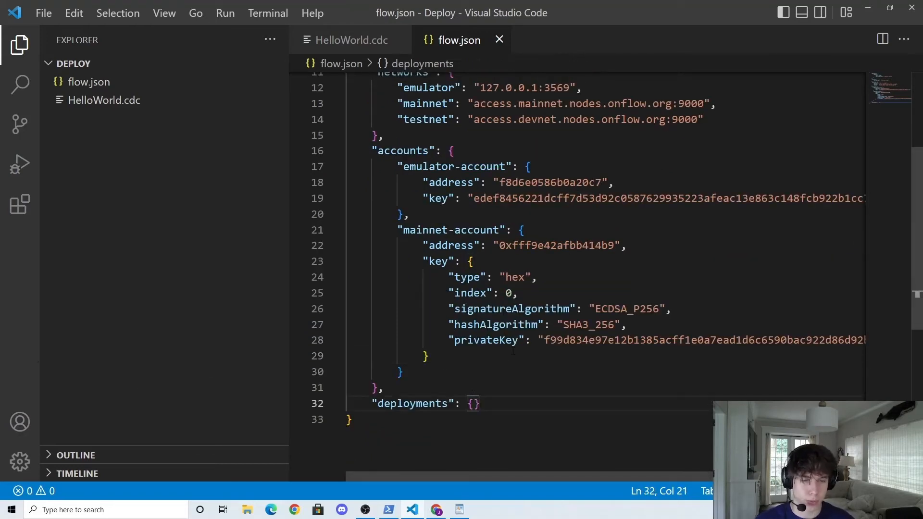
key(Return)
text("mainne)
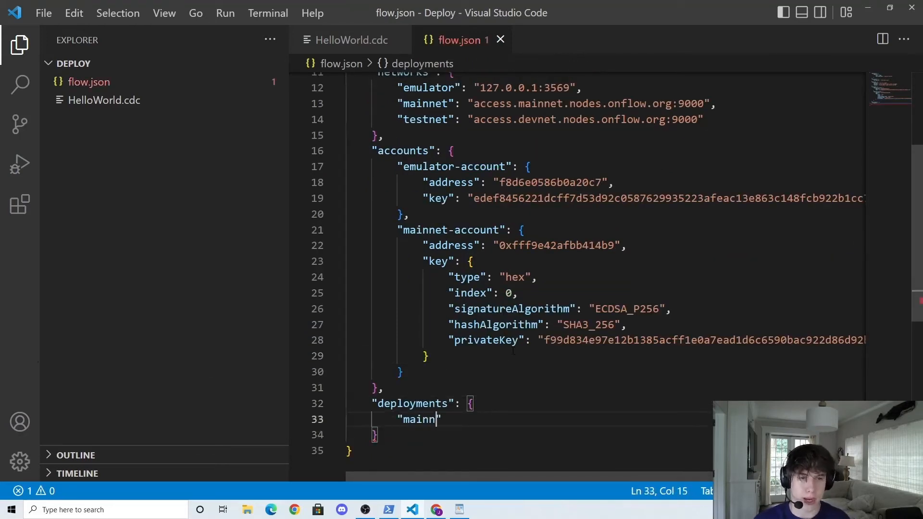
text(t)
key(End)
text(: {)
key(Return)
text("mainnet-account)
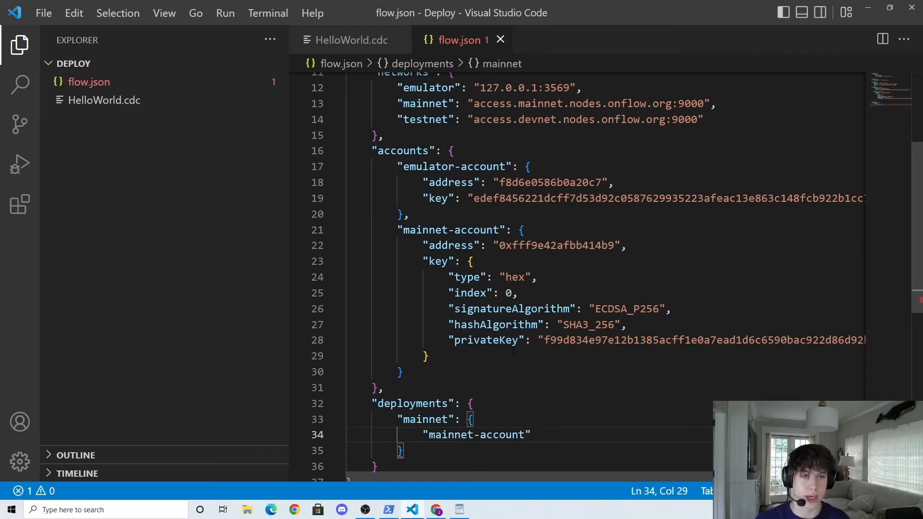
click(402, 229)
drag(402, 229, 507, 229)
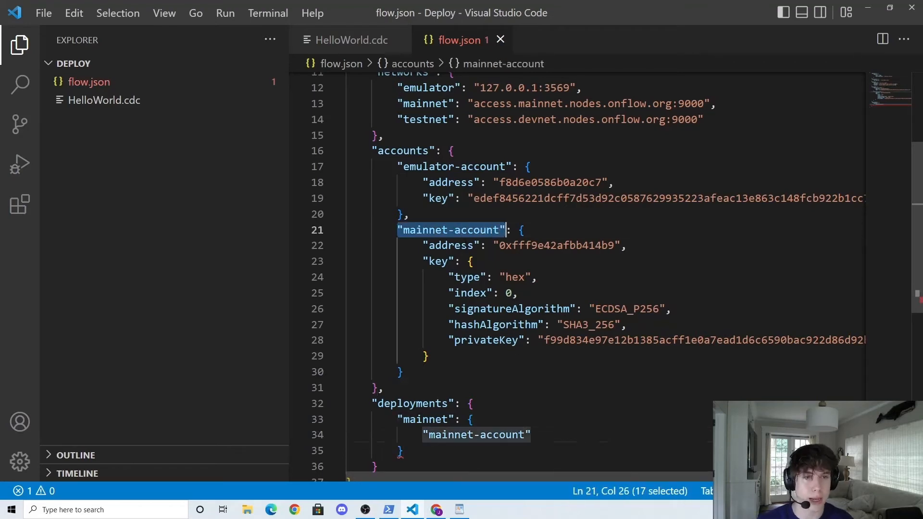
click(459, 245)
drag(402, 230, 507, 229)
click(493, 245)
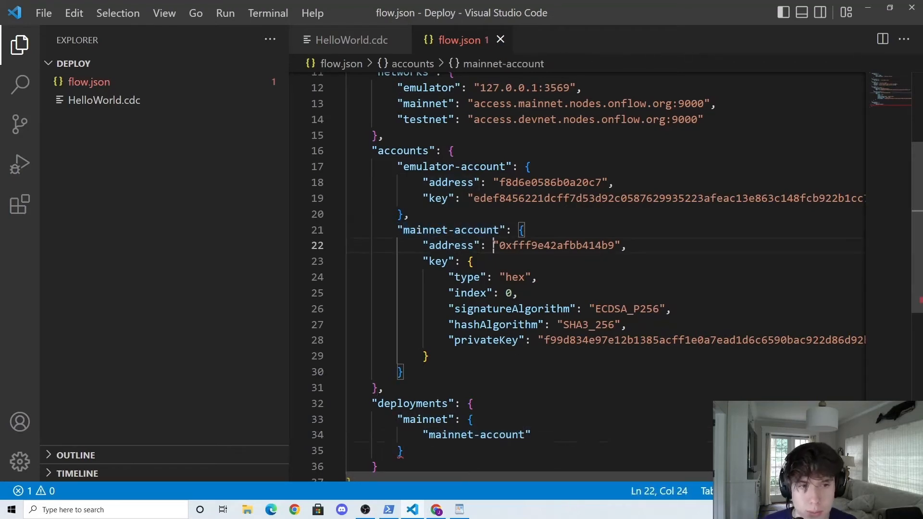
Step: List "HelloWorld" under "mainnet-account" in the mainnet deployments, matching the contracts definition
double_click(476, 435)
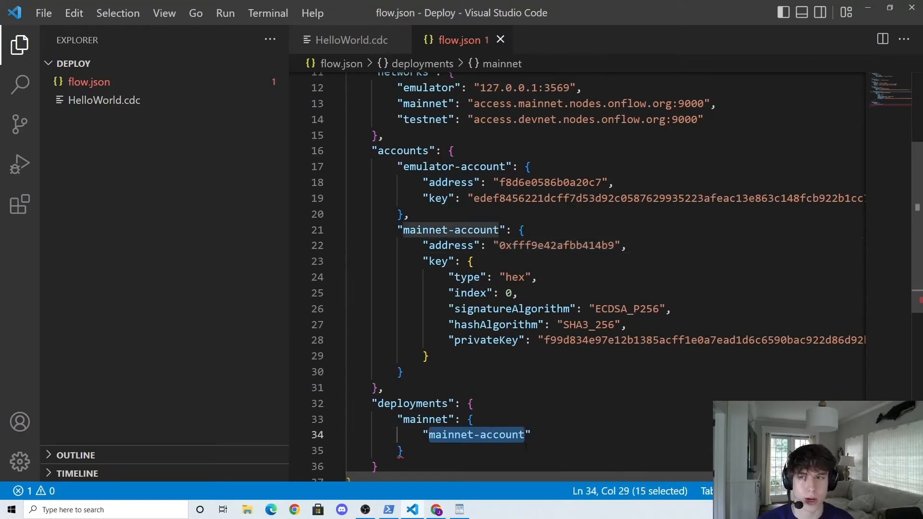
key(End)
text(: [)
key(Return)
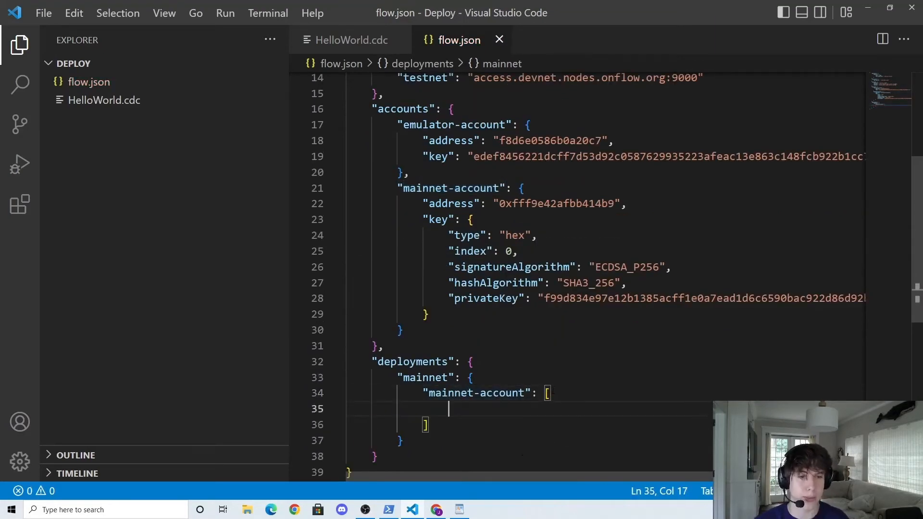
text("HelloWorld)
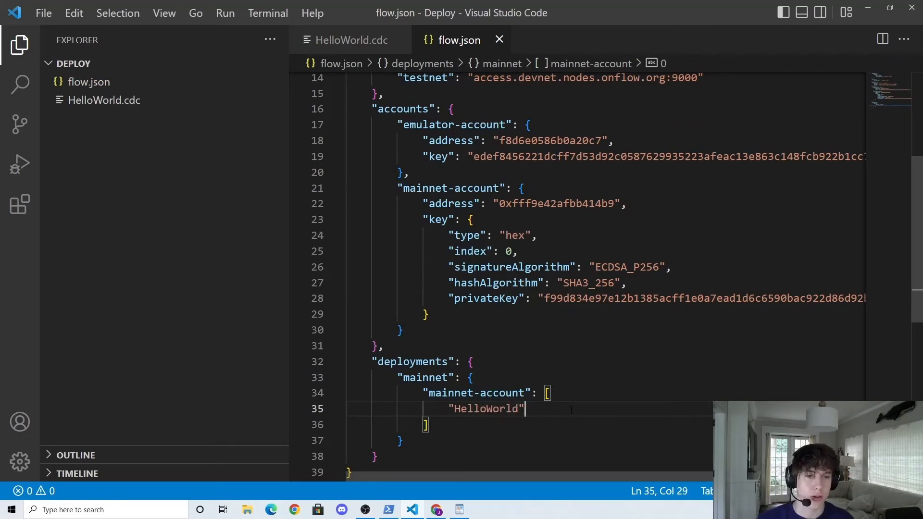
key(Right)
scroll(505, 289, up, 5)
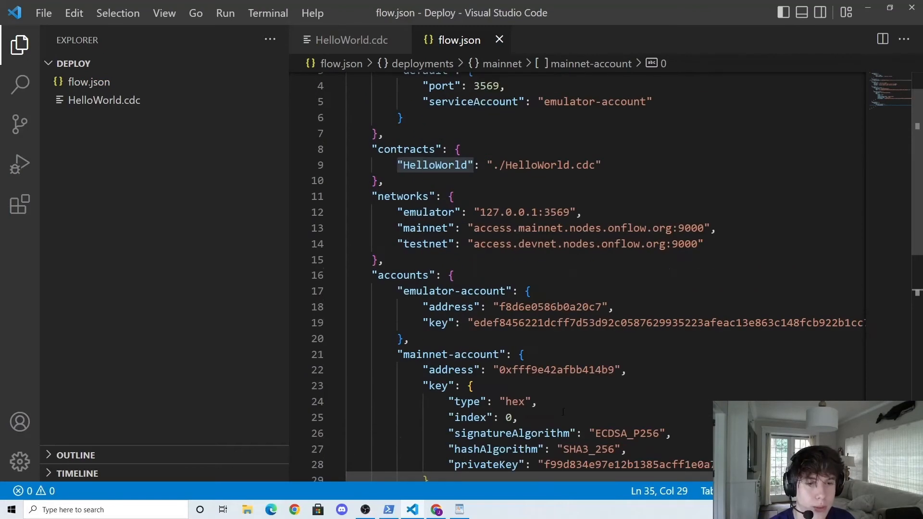
click(476, 181)
scroll(505, 253, up, 3)
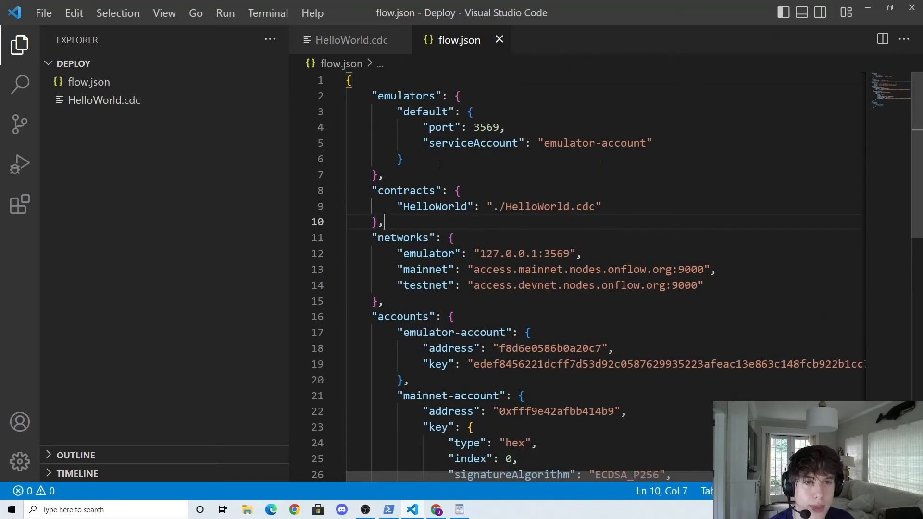
double_click(433, 206)
scroll(505, 289, down, 7)
click(507, 424)
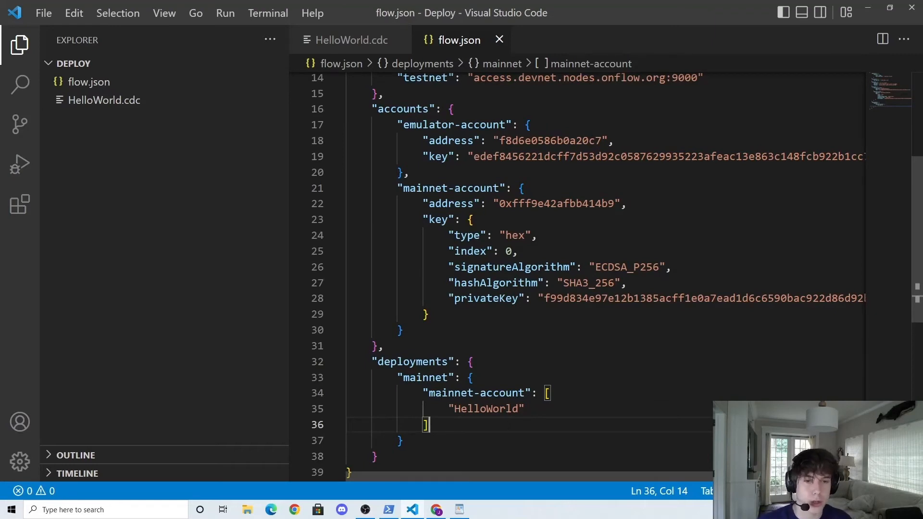
double_click(485, 408)
click(518, 409)
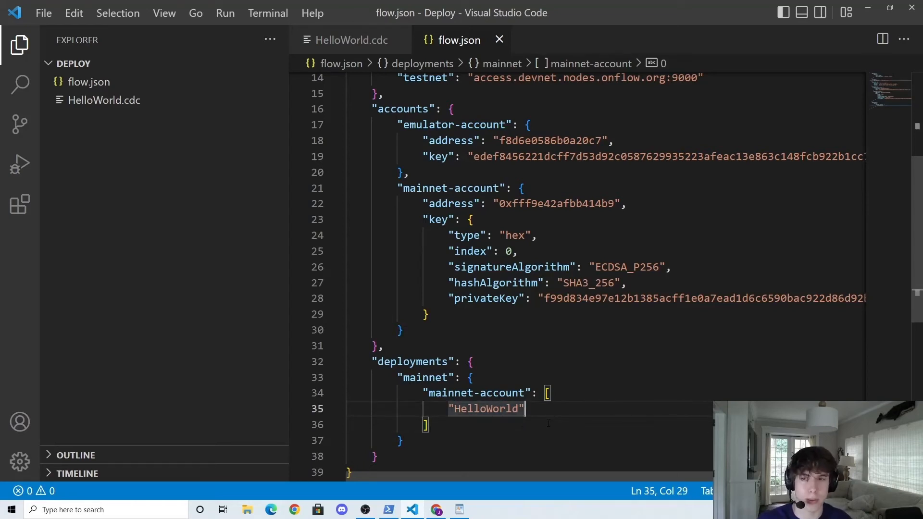
key(Down)
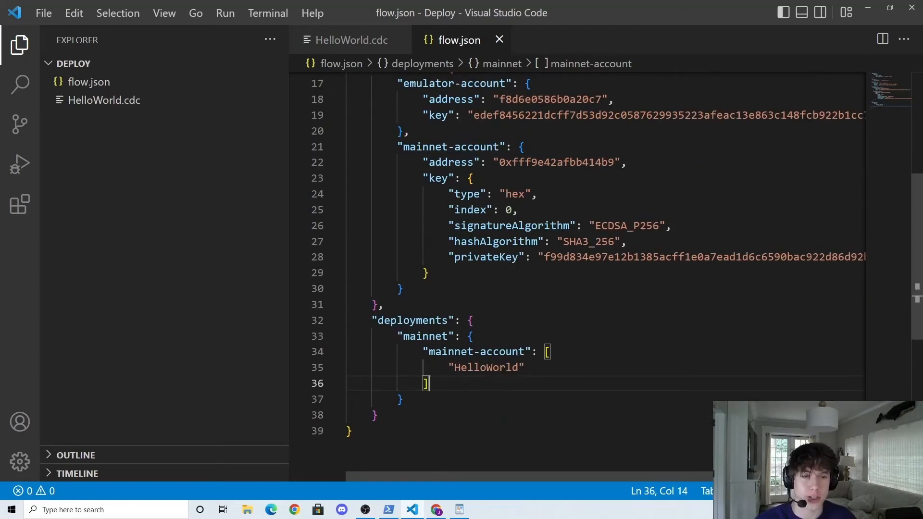
Step: Run flow project deploy --network=mainnet and read the zero storage capacity error for 0xfff9e42afbb414b9
click(390, 509)
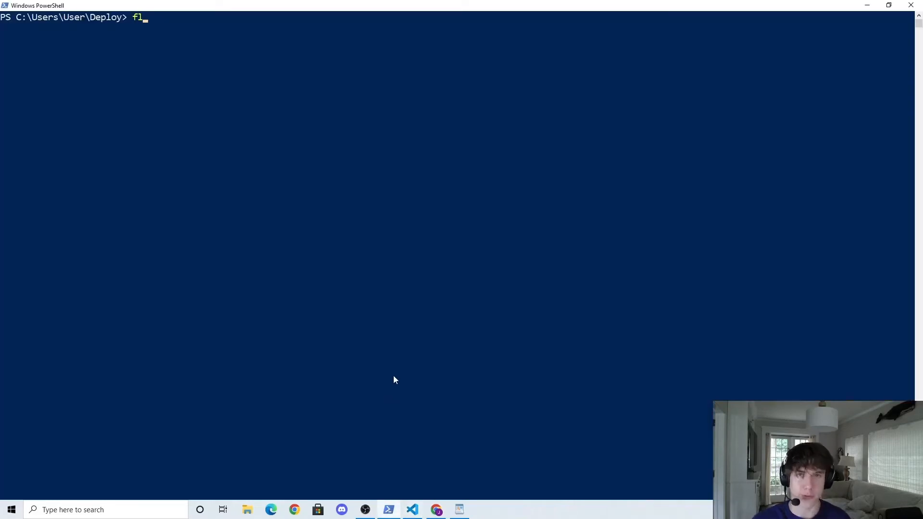
text(ow project deploy --network)
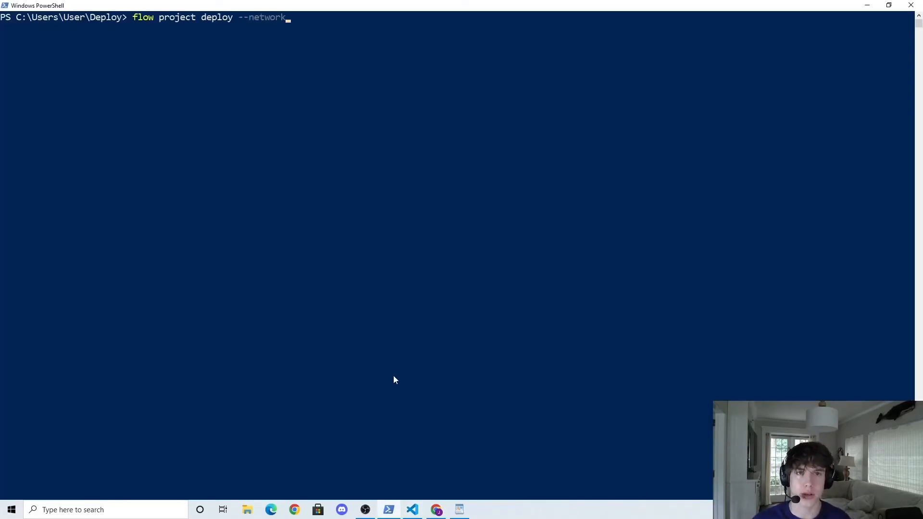
text(=mainnet)
key(Return)
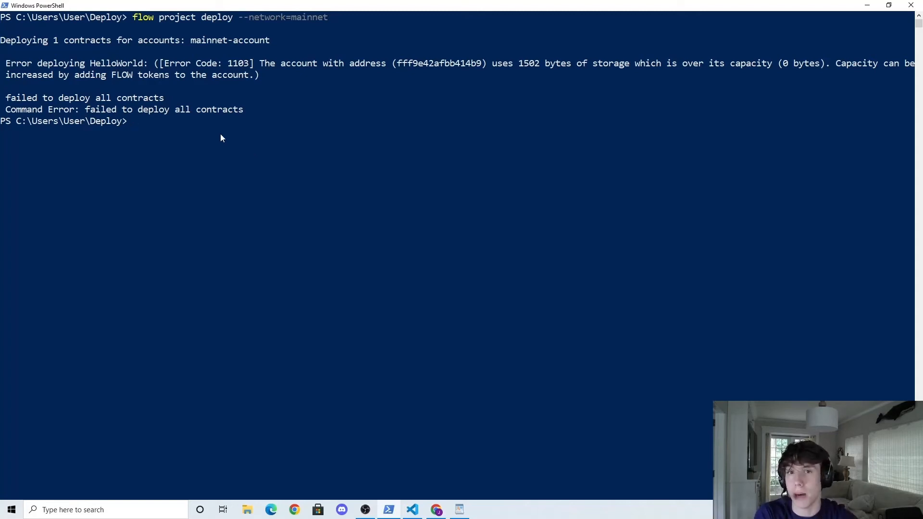
drag(259, 64, 430, 63)
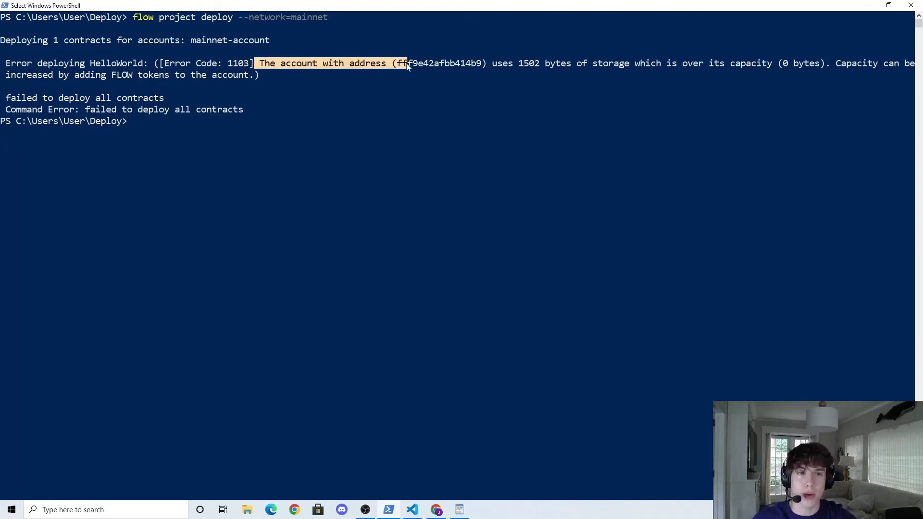
double_click(439, 64)
click(441, 64)
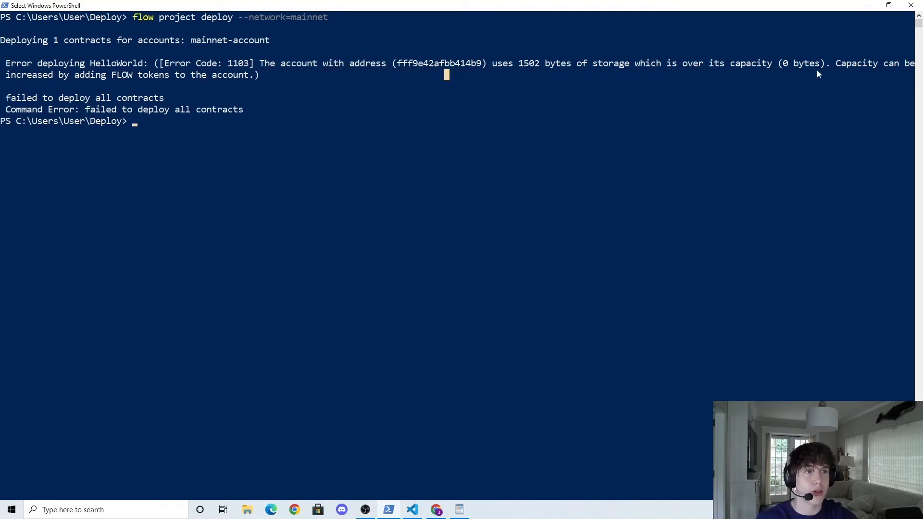
Step: Return to the Flow Port tab in the browser and go to the account dashboard
click(221, 90)
click(436, 510)
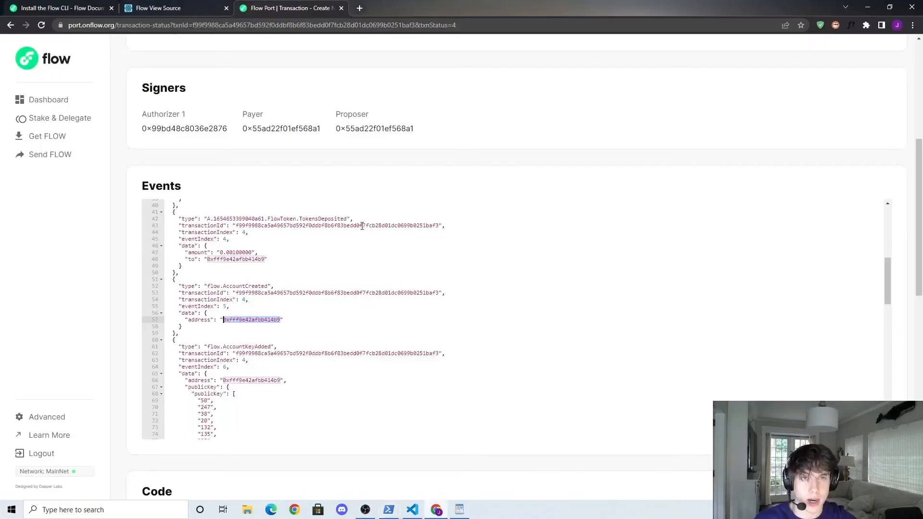
click(157, 9)
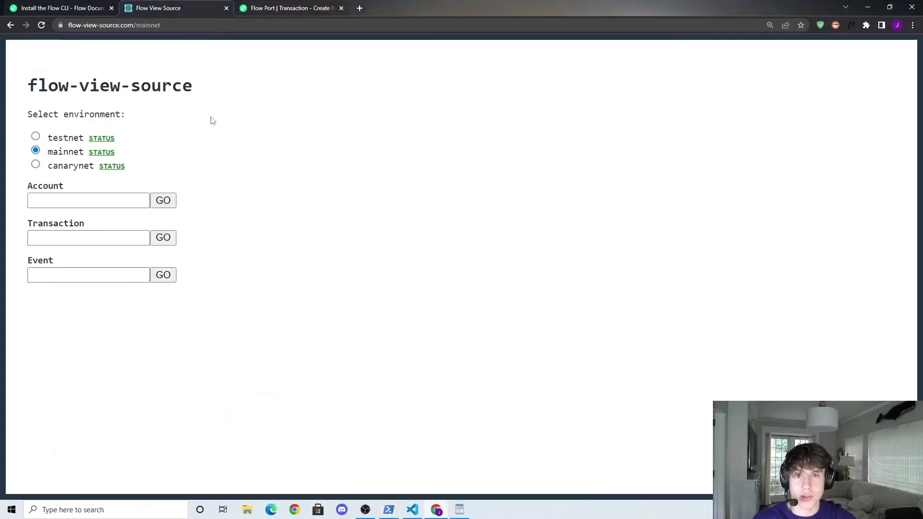
click(86, 9)
click(155, 10)
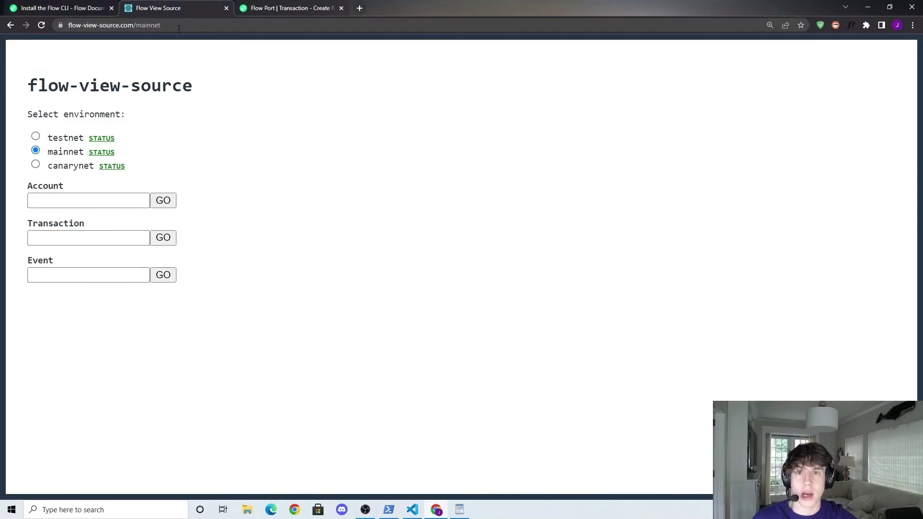
click(286, 11)
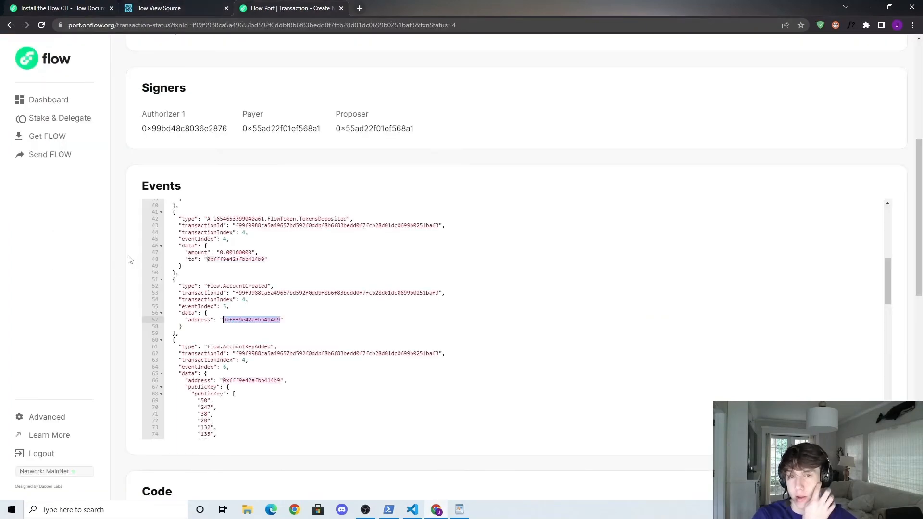
scroll(130, 259, up, 5)
scroll(130, 260, up, 5)
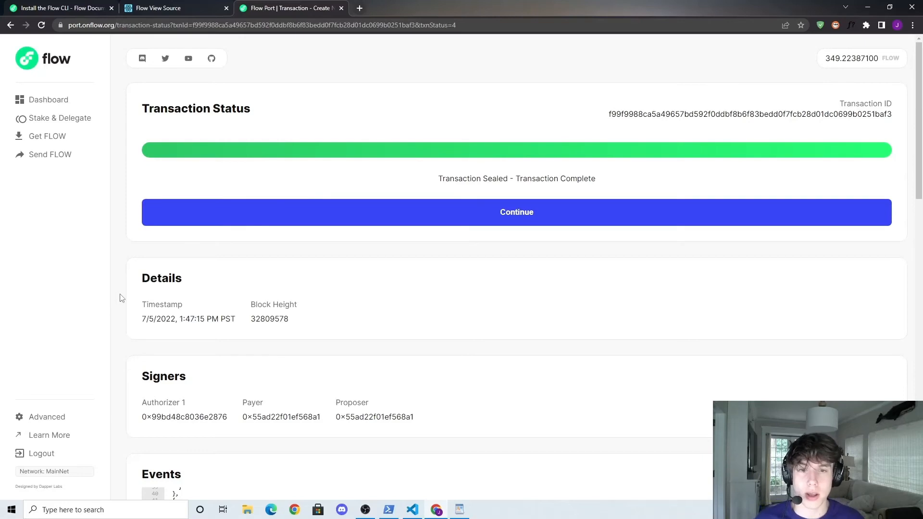
click(48, 99)
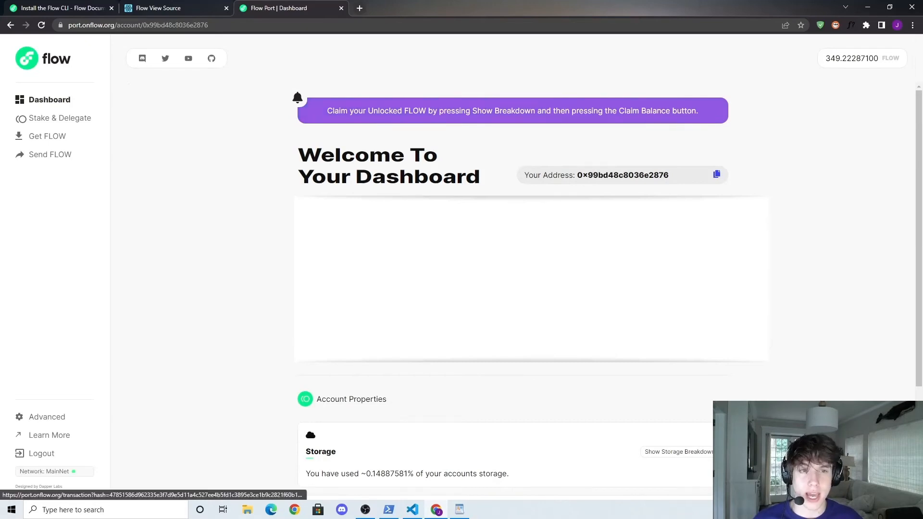
Step: Start a Send FLOW transfer with recipient 0xfff9e42afbb414b9 copied from flow.json
click(50, 154)
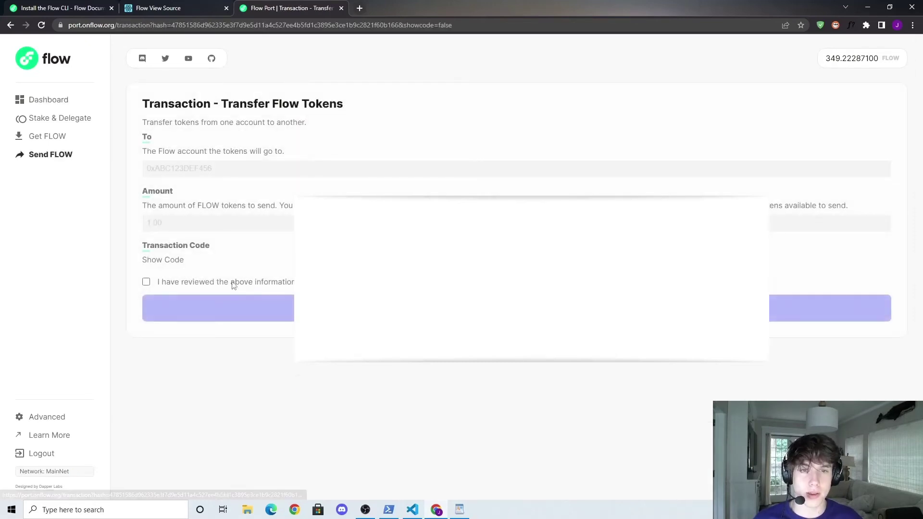
click(208, 170)
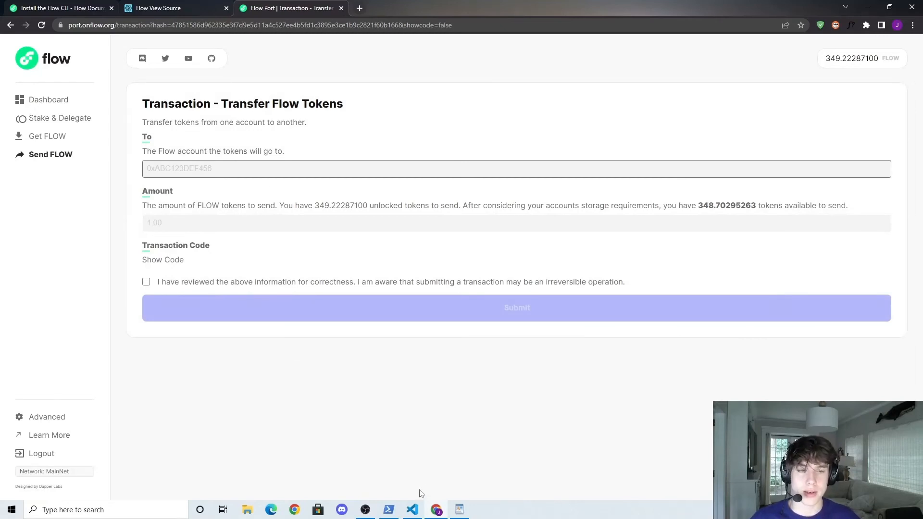
click(413, 509)
double_click(555, 161)
key(ctrl+c)
click(437, 510)
key(ctrl+v)
key(Tab)
text(1.00)
Step: Set the amount to .1 FLOW, accept the warning, submit and approve; the transfer fails with an invalid argument
click(242, 242)
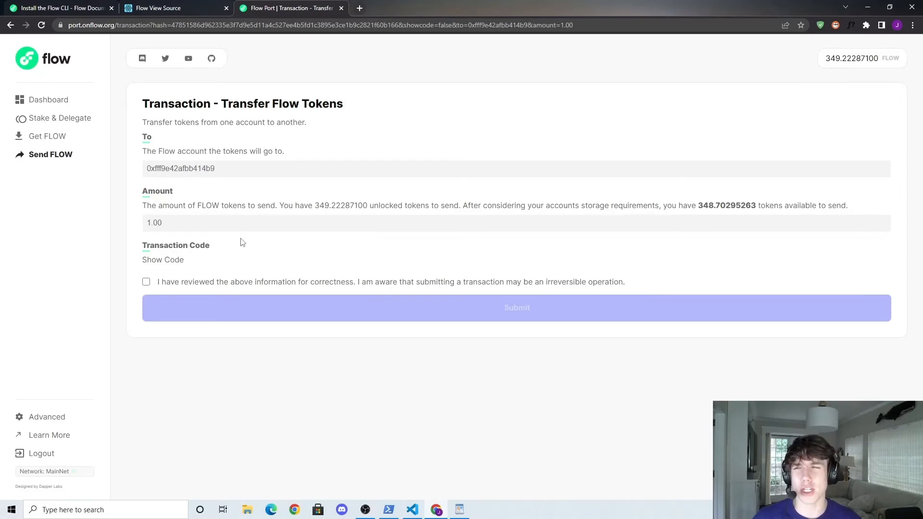
click(218, 224)
drag(173, 222, 136, 219)
text(.1)
click(229, 252)
click(147, 283)
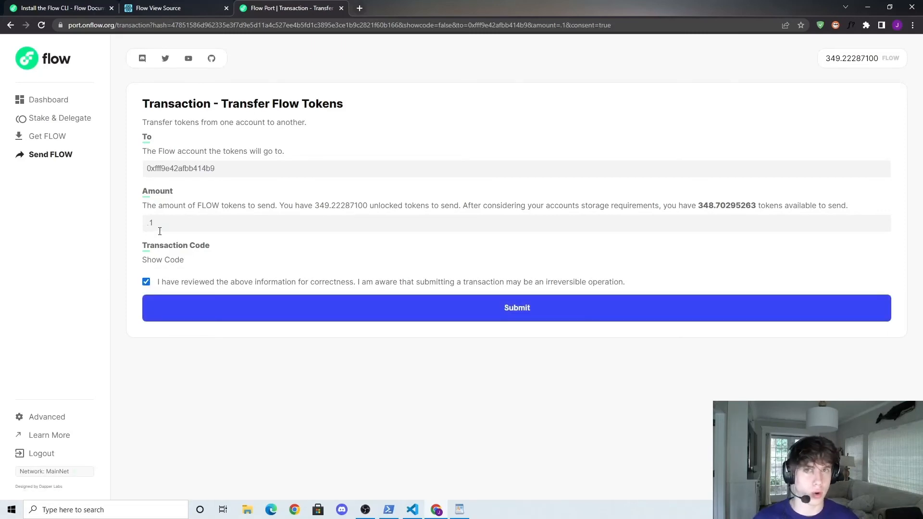
click(453, 308)
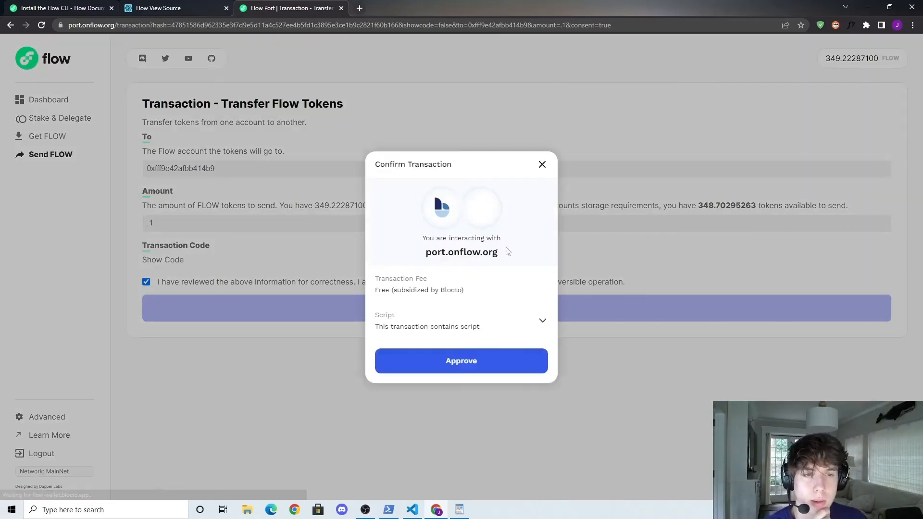
click(460, 360)
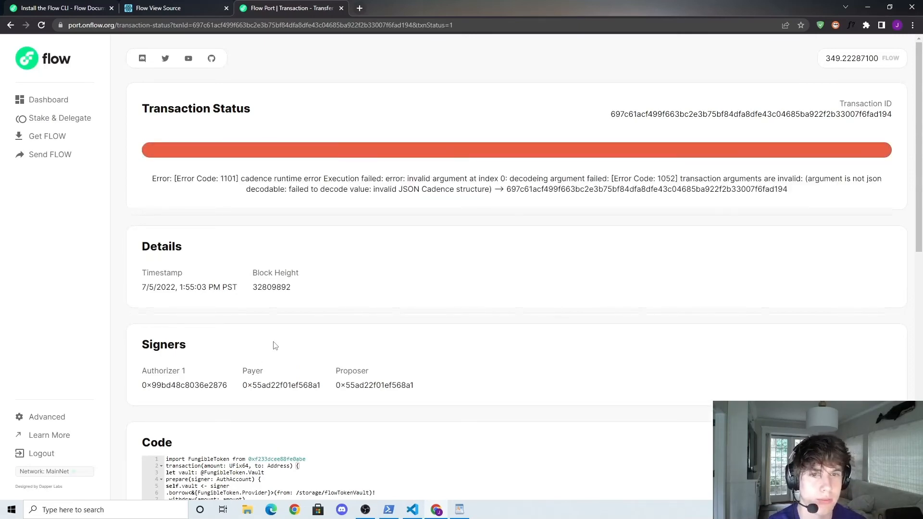
Step: Send 0.1 FLOW to 0xfff9e42afbb414b9 with consent, submit and approve, then return to PowerShell
click(56, 154)
click(193, 168)
text(0xfff9e42afbb414b9)
click(250, 222)
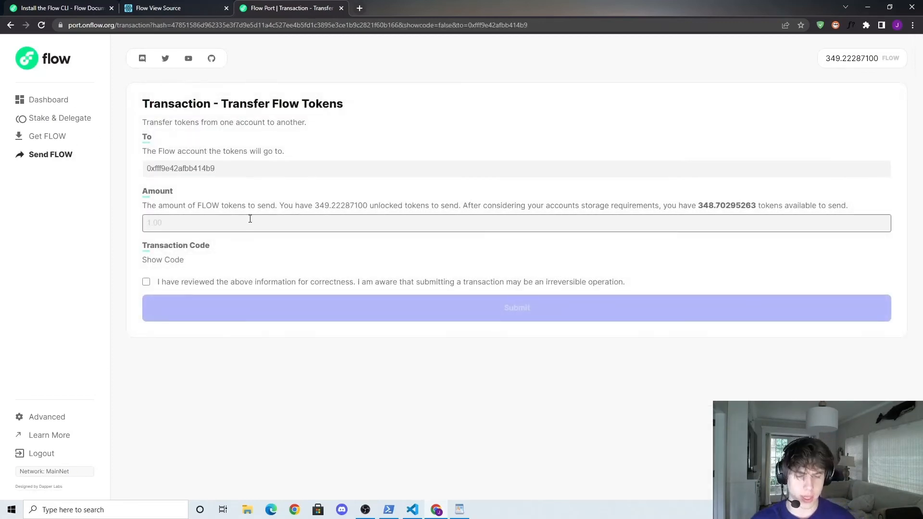
text(0.1)
click(146, 282)
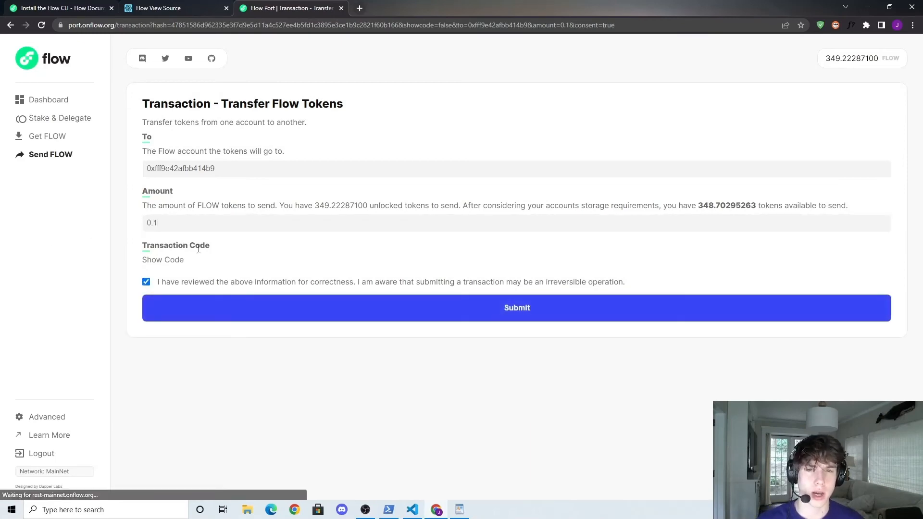
click(343, 317)
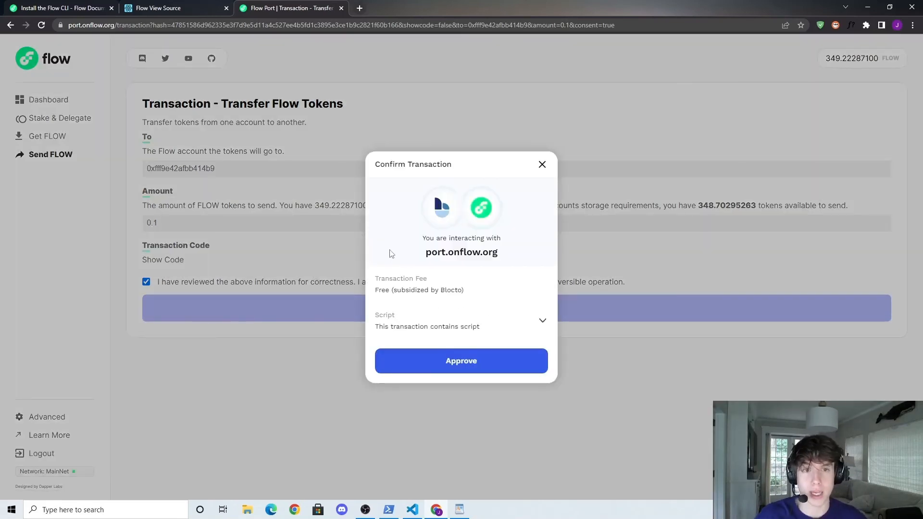
click(460, 361)
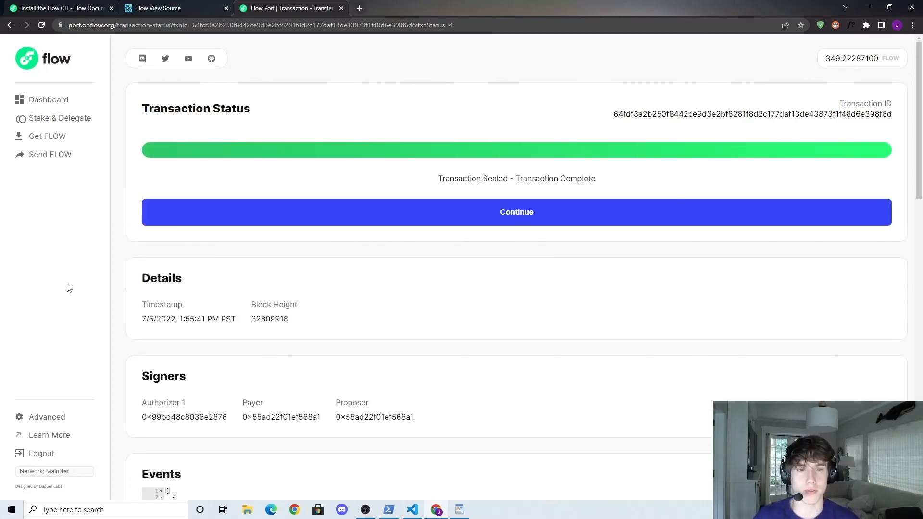
click(388, 510)
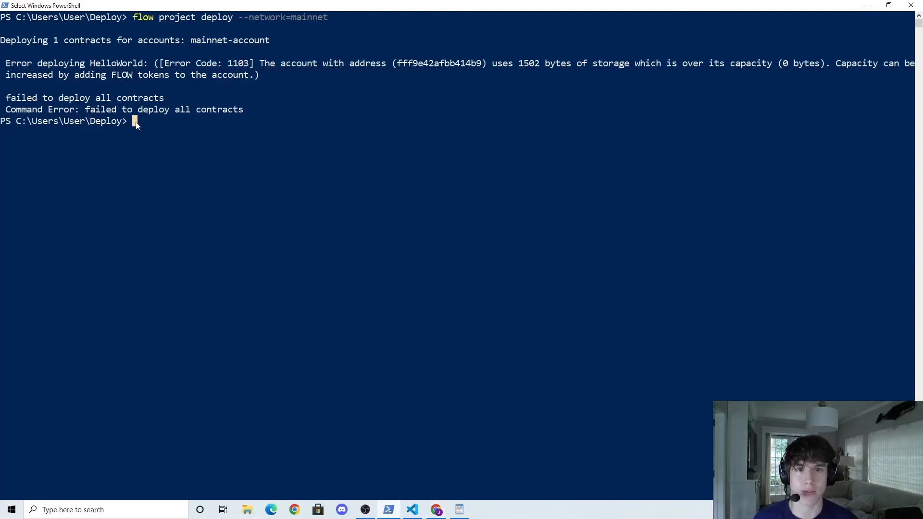
Step: Rerun flow project deploy --network=mainnet, deploying HelloWorld to 0xfff9e42afbb414b9 successfully
key(Up)
key(Return)
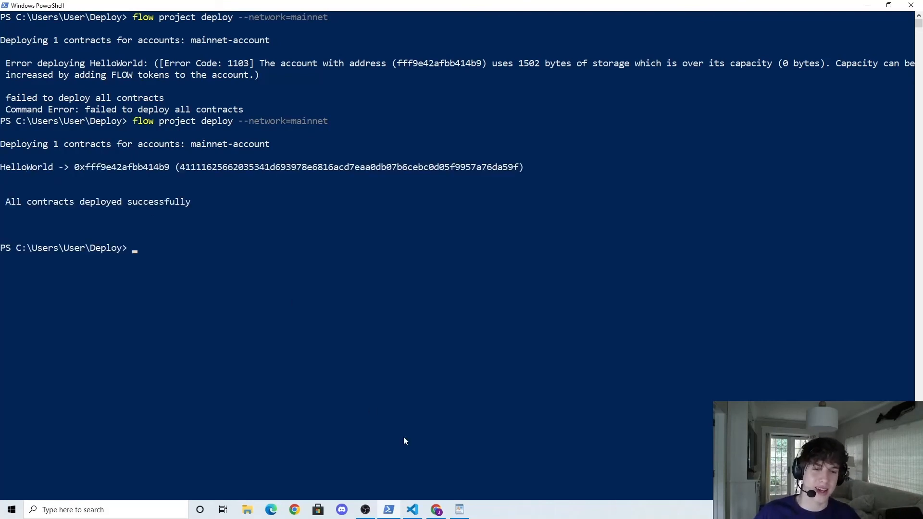
Step: Reload flow-view-source from its root URL and choose the mainnet environment
click(437, 510)
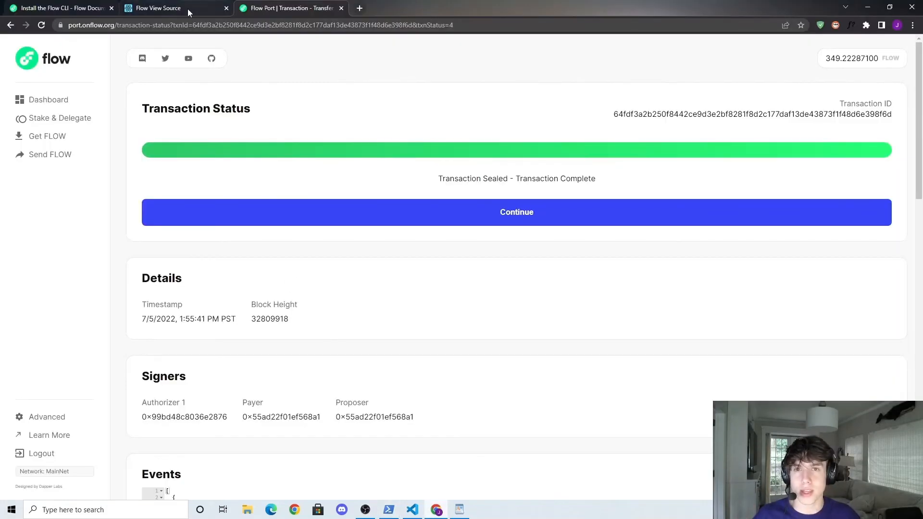
click(158, 8)
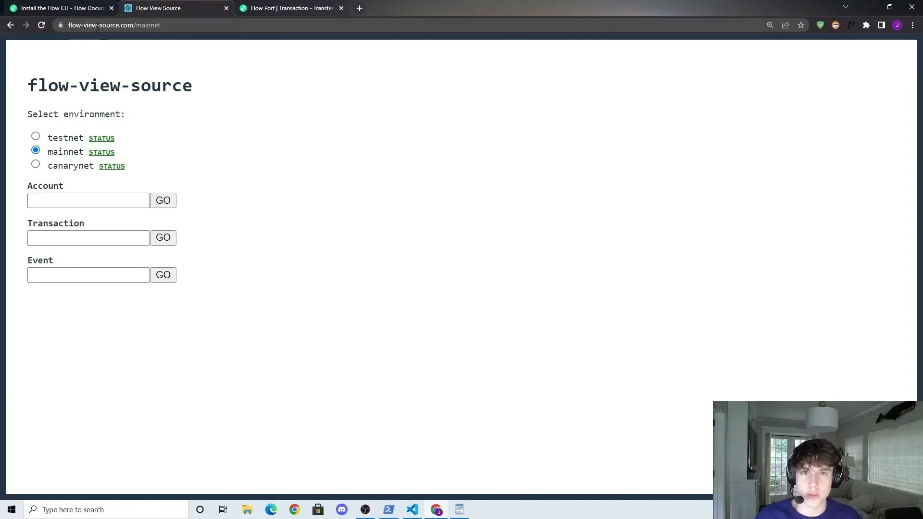
double_click(148, 25)
key(BackSpace)
key(Return)
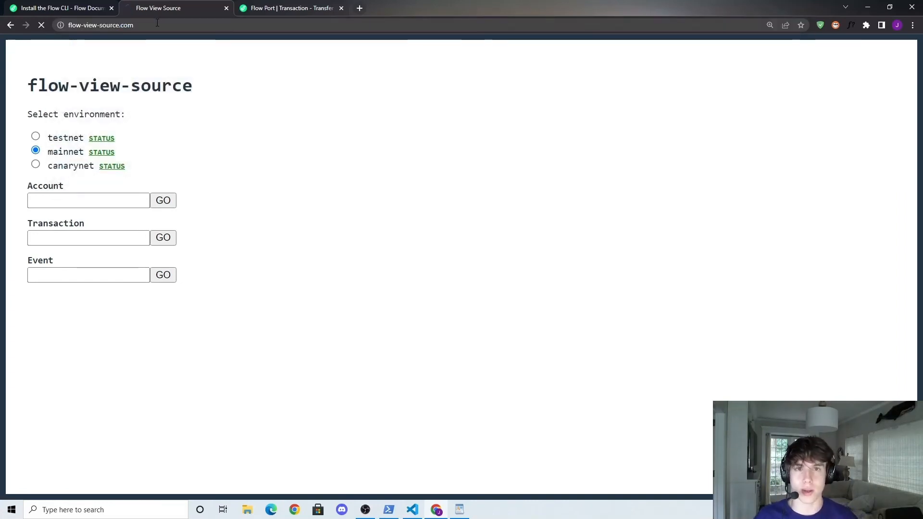
click(35, 151)
Step: Look up account 0xfff9e42afbb414b9 and view its deployed HelloWorld contract source
click(389, 510)
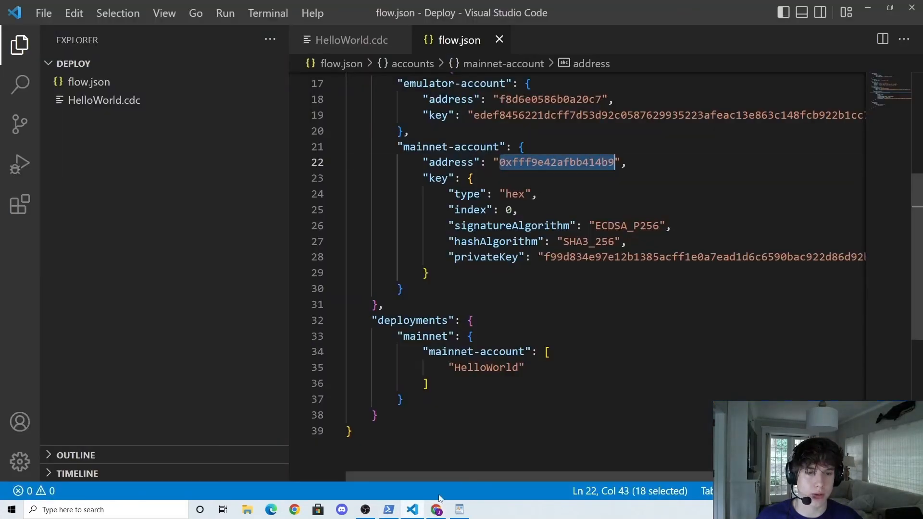
click(436, 510)
click(104, 200)
key(ctrl+v)
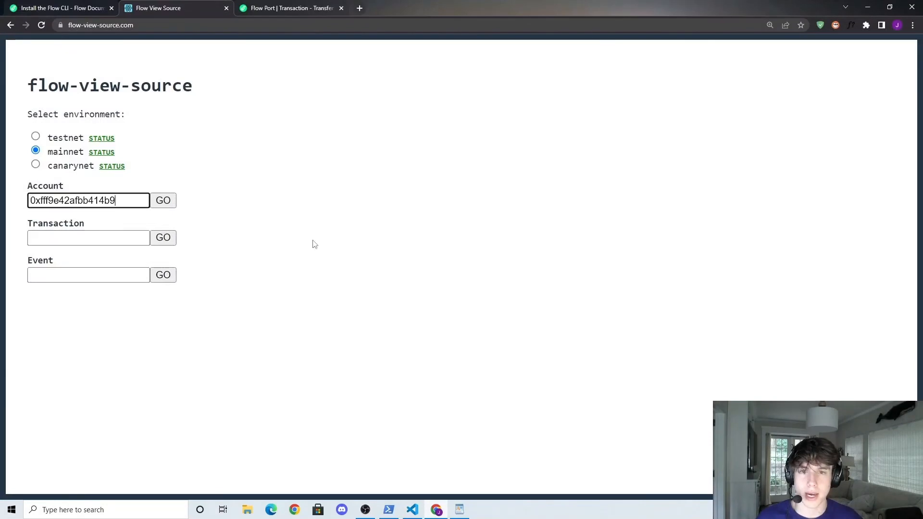
click(165, 201)
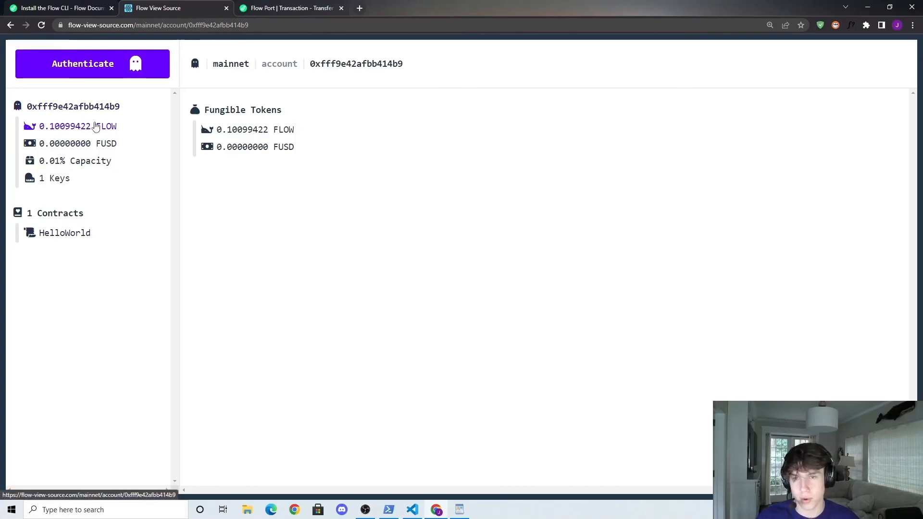
click(64, 233)
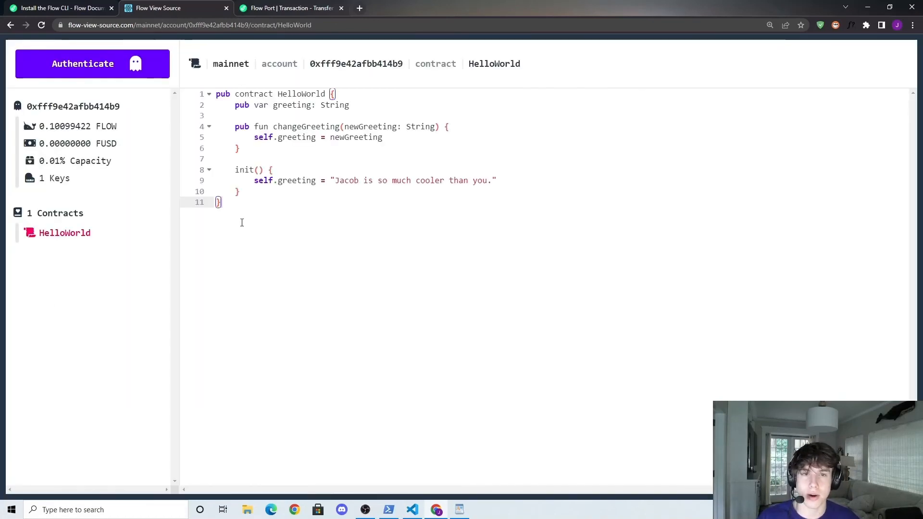
key(ctrl+a)
click(280, 188)
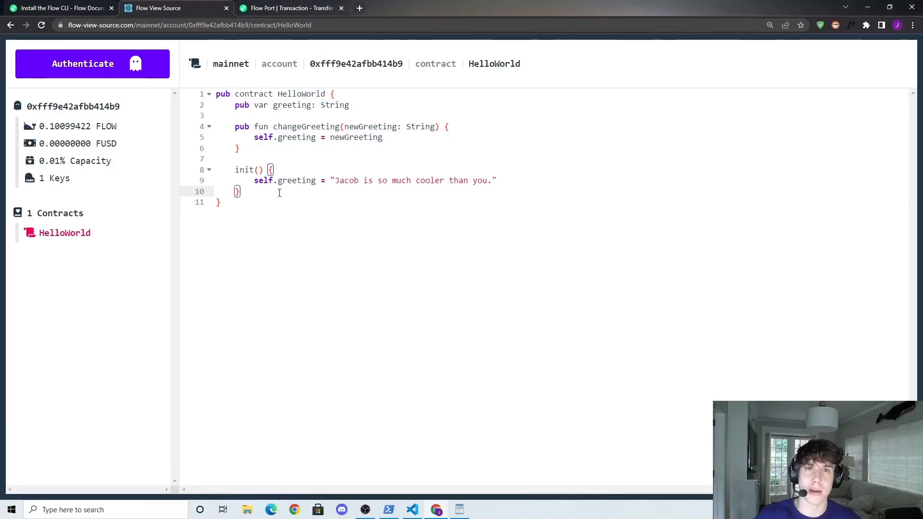
click(283, 161)
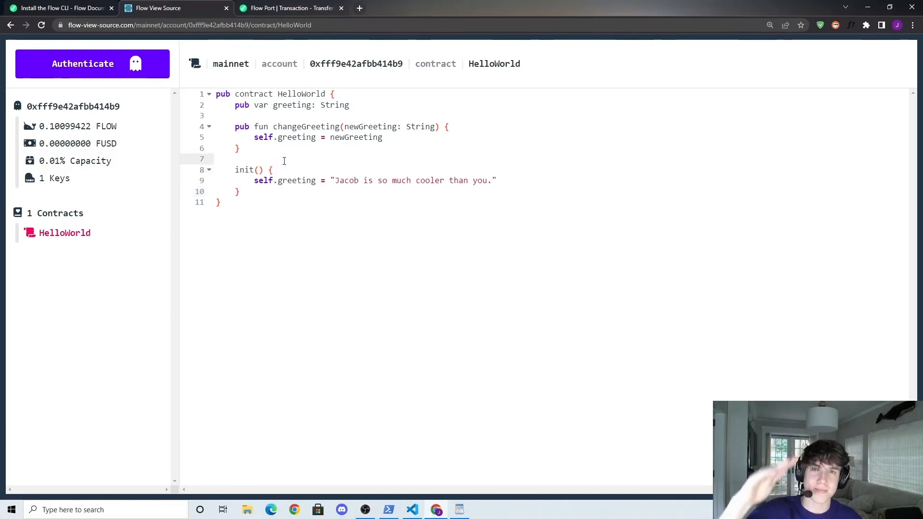